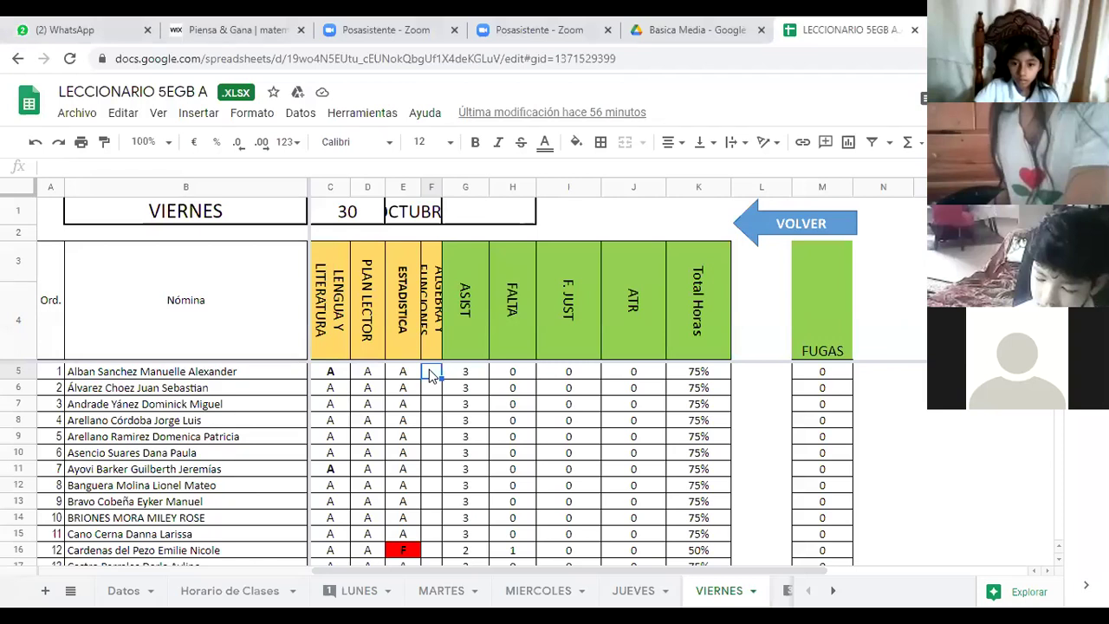
# Step: Record attendance as A in the ALGEBRA Y FUNCIONES column for students 1 to 6 (F5:F10) on the VIERNES sheet
pyautogui.write('A')
pyautogui.press('Return')
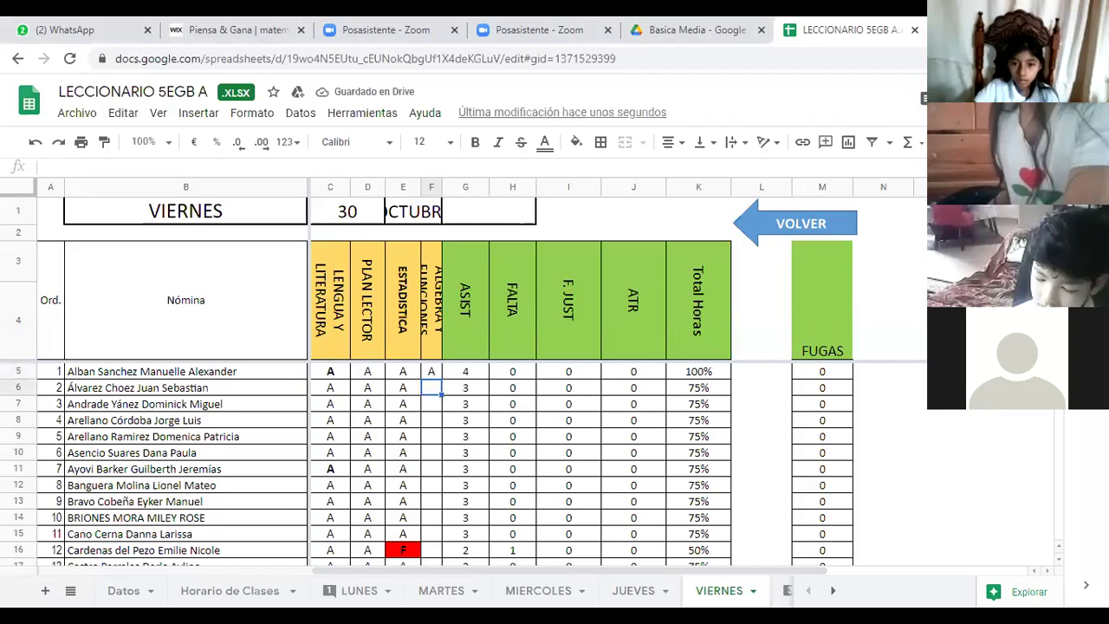
pyautogui.write('A')
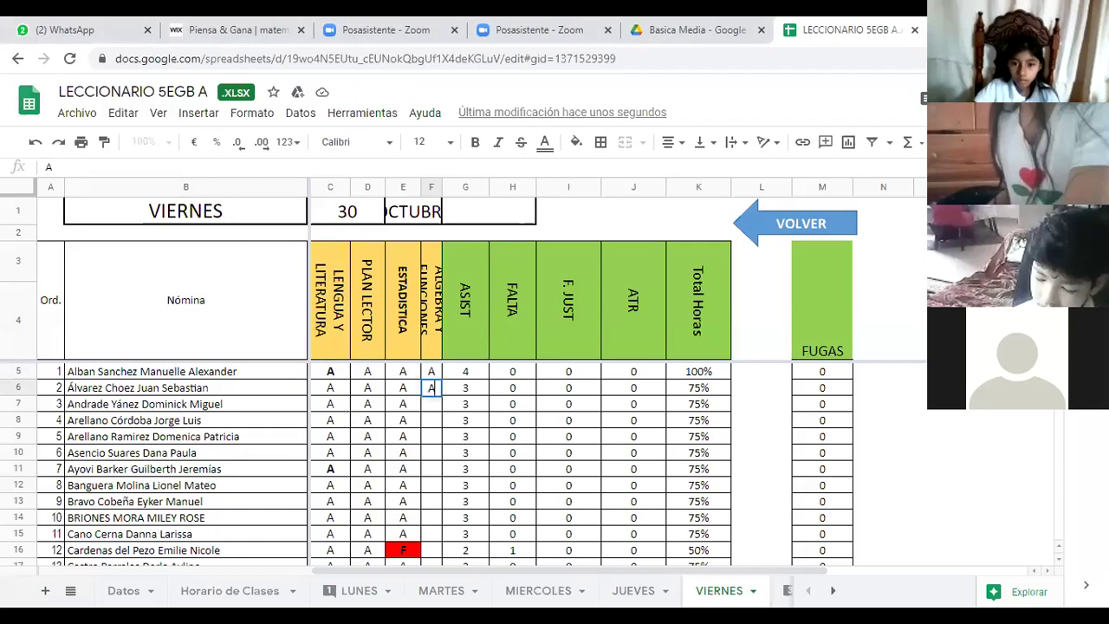
pyautogui.press('Return')
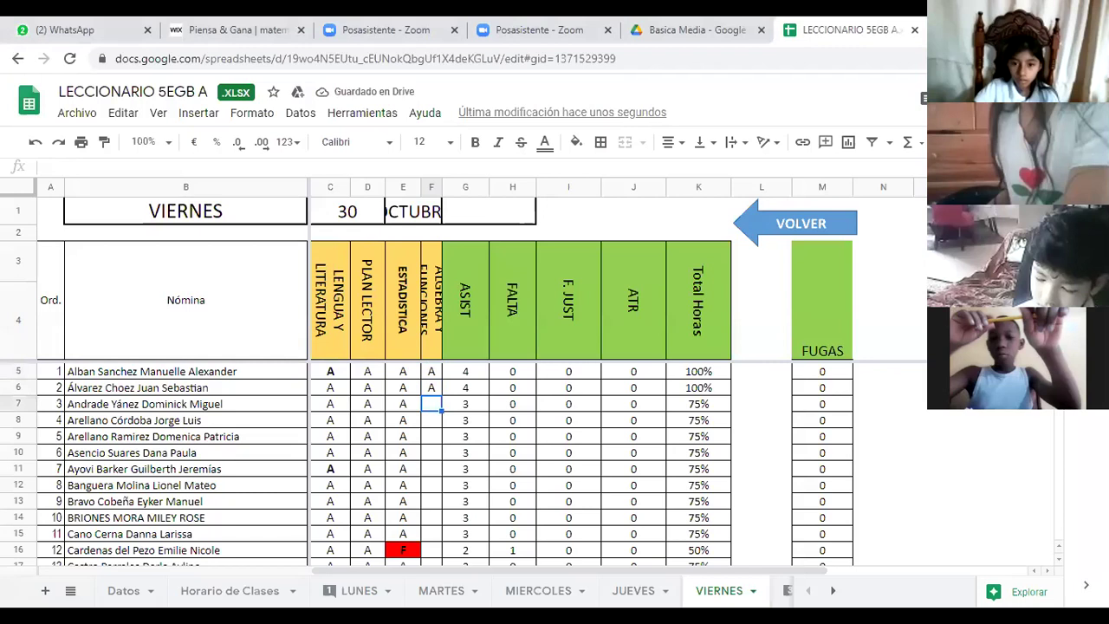
pyautogui.write('A')
pyautogui.press('Return')
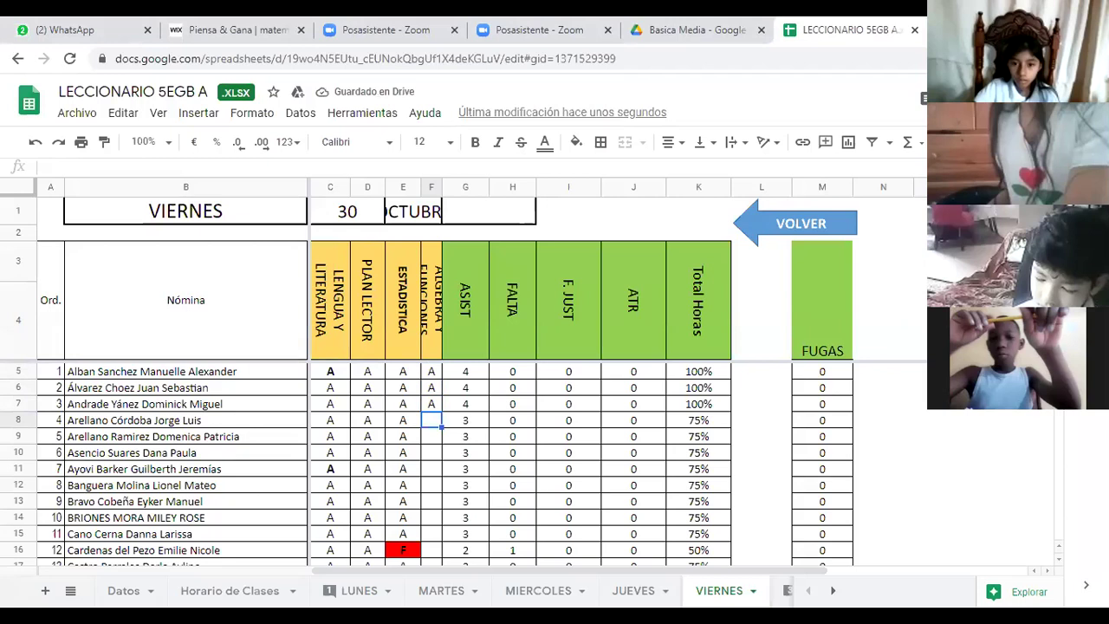
pyautogui.write('A')
pyautogui.press('Return')
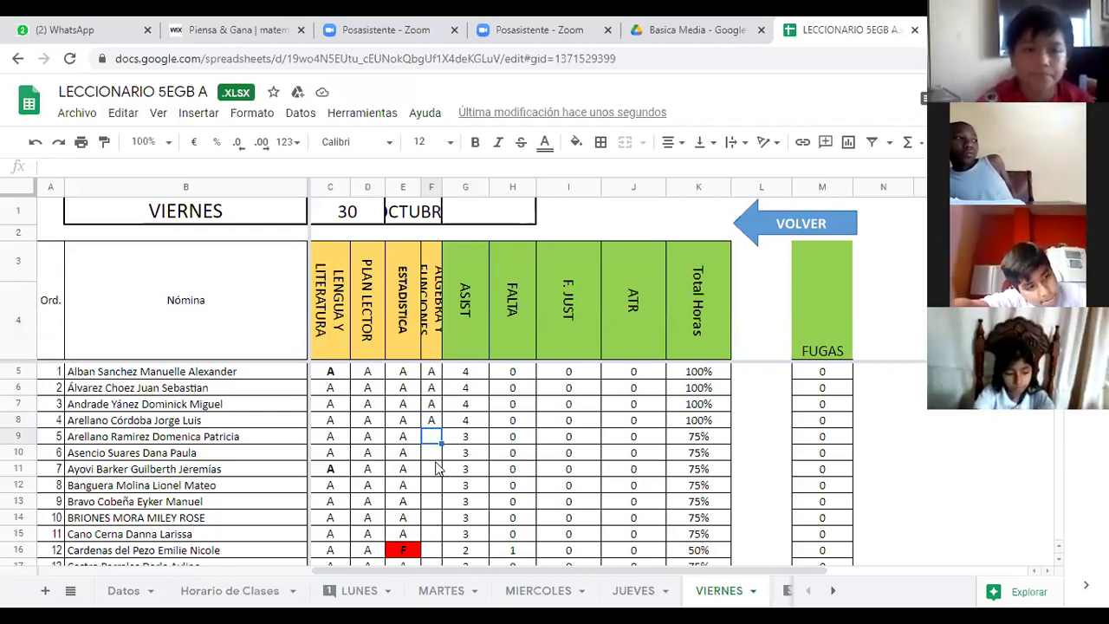
pyautogui.write('A')
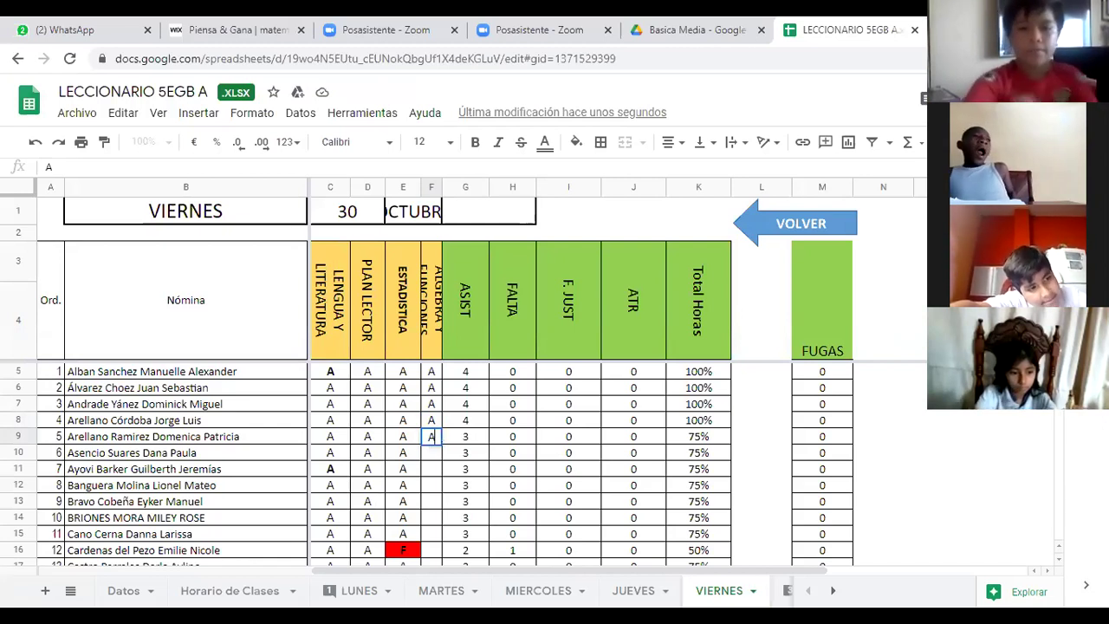
pyautogui.press('Return')
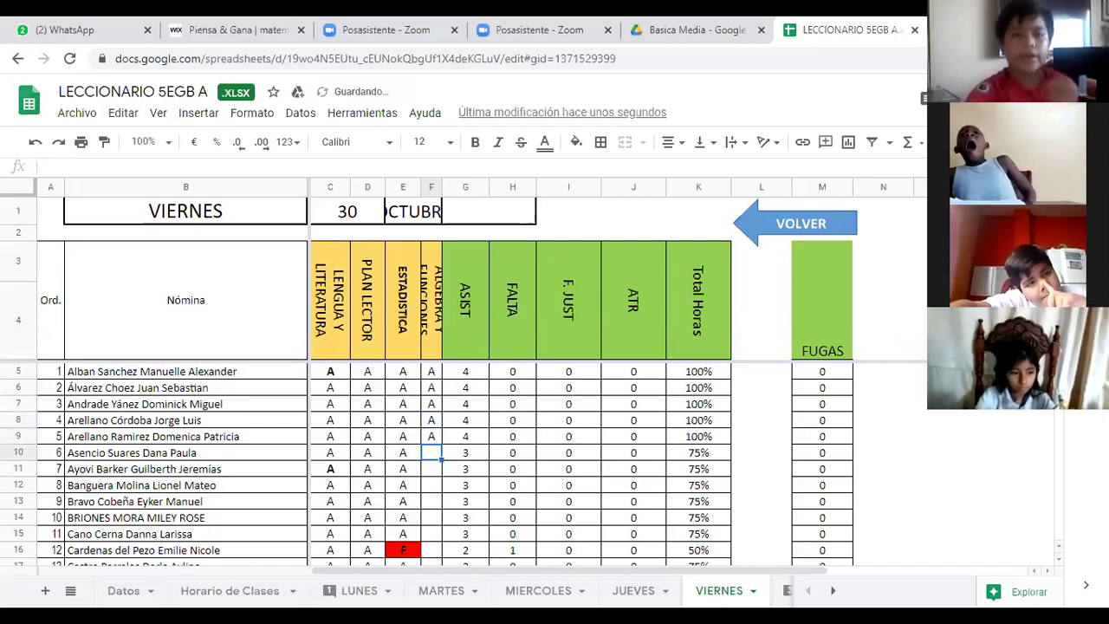
pyautogui.write('A')
pyautogui.press('Return')
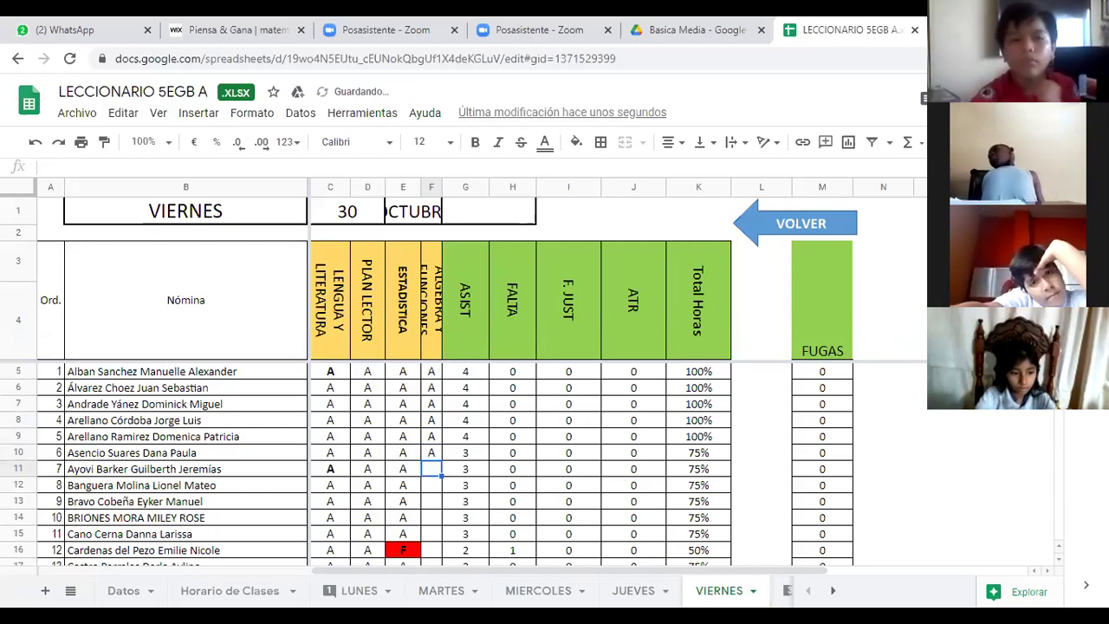
# Step: Enter A in the ALGEBRA Y FUNCIONES column for students 7 to 11 (F11:F15)
pyautogui.write('A')
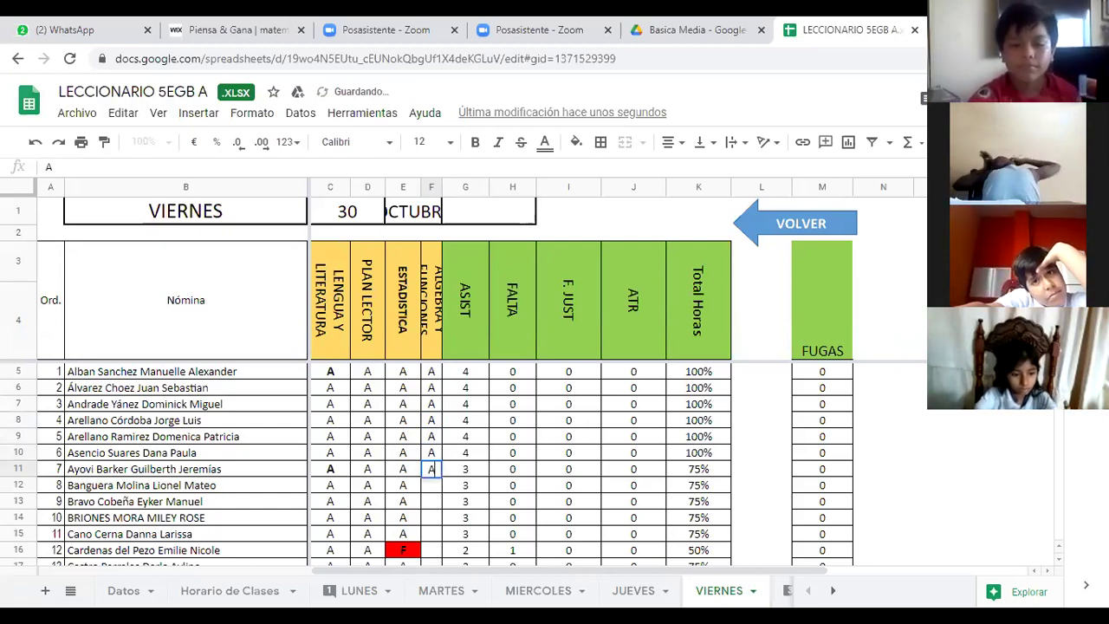
pyautogui.press('Return')
pyautogui.write('A')
pyautogui.press('Return')
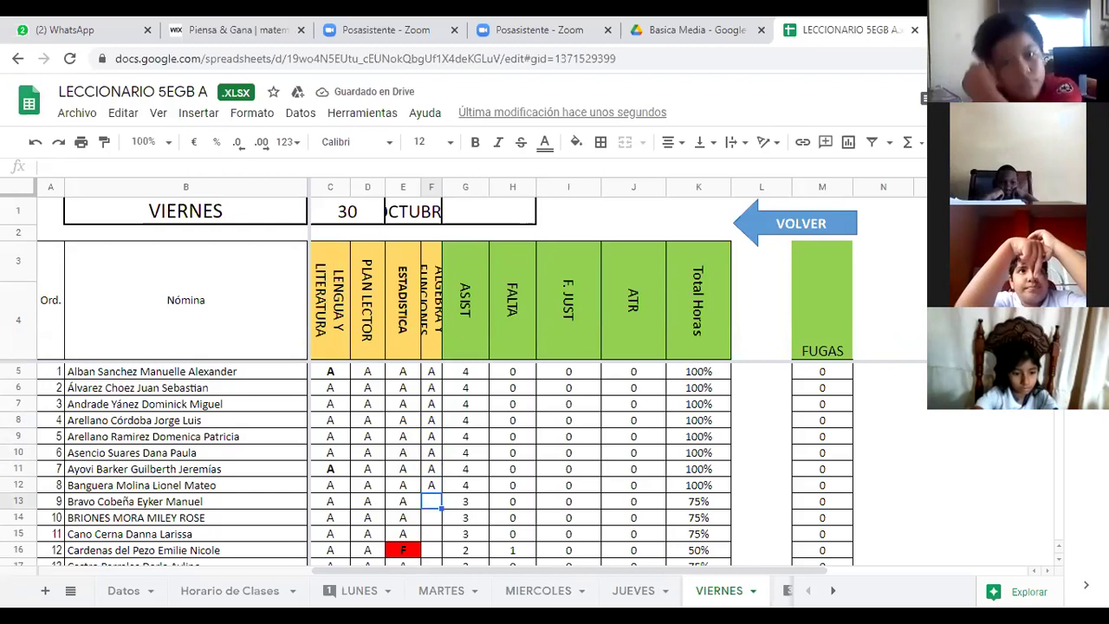
pyautogui.write('A')
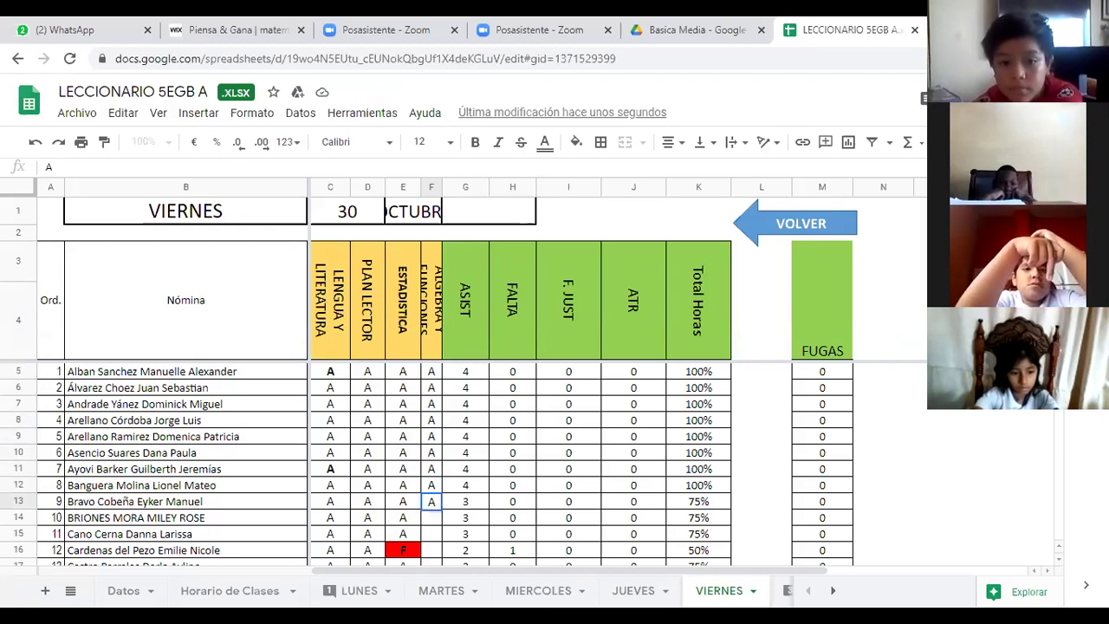
pyautogui.press('Return')
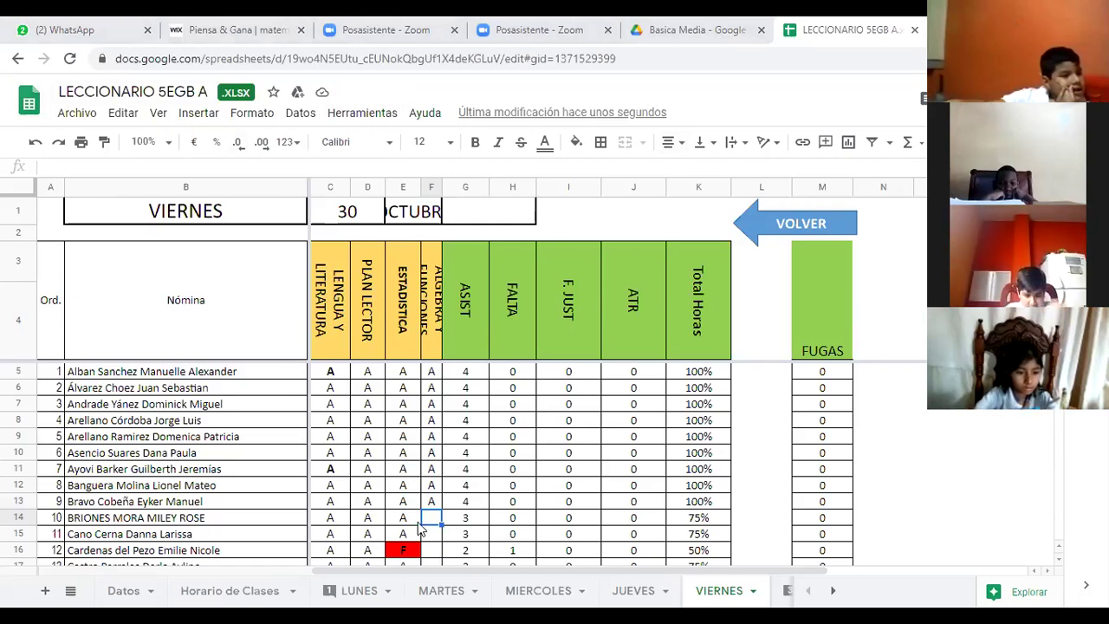
pyautogui.write('A')
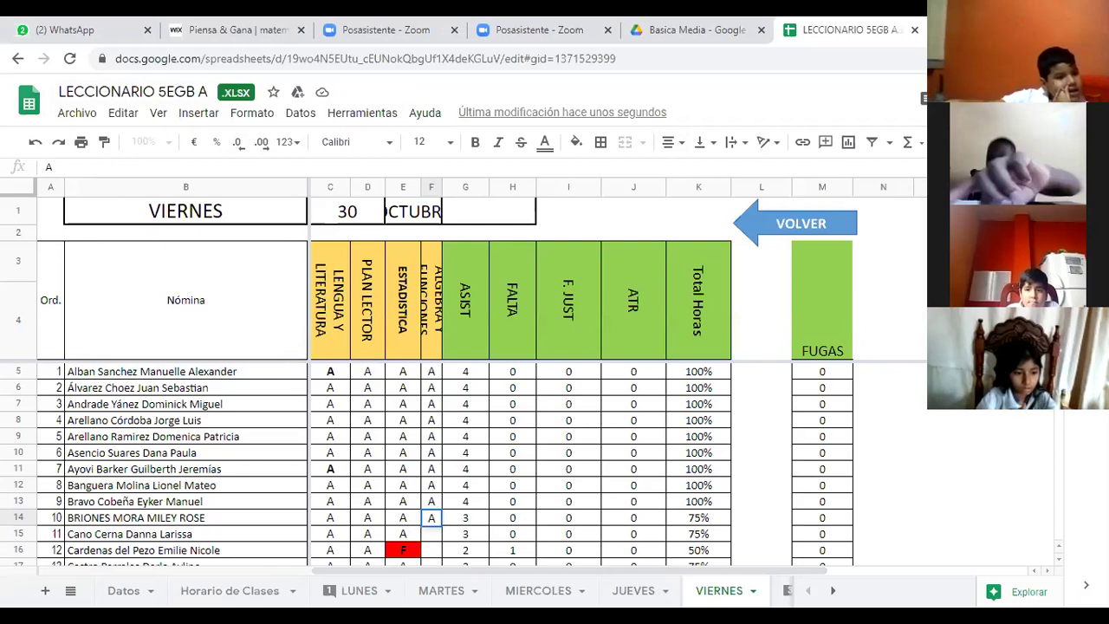
pyautogui.press('Return')
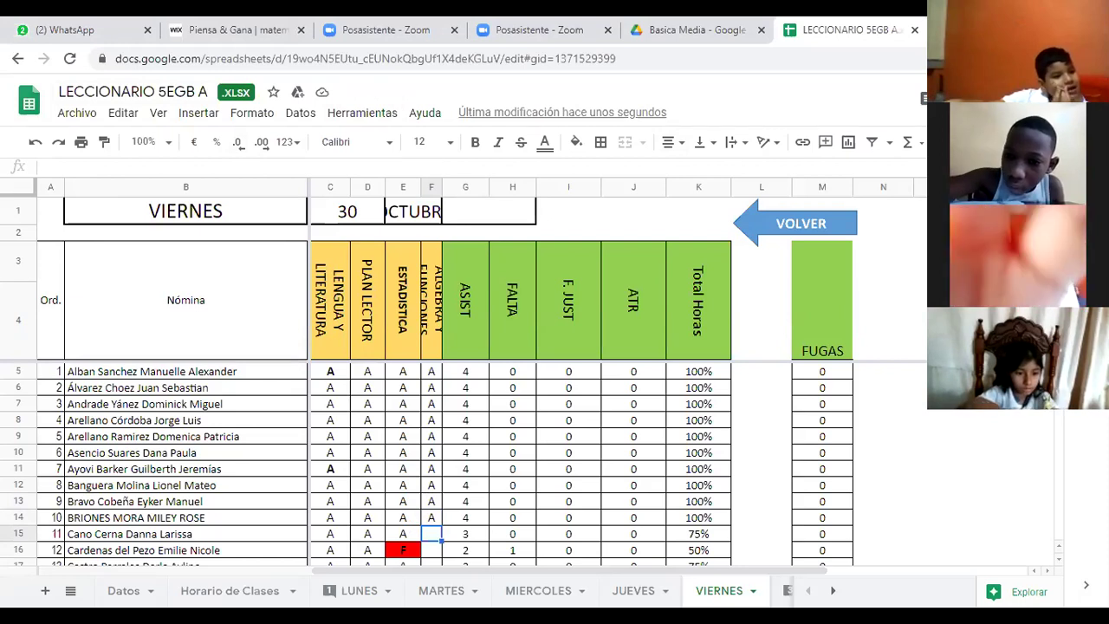
pyautogui.write('A')
pyautogui.press('Return')
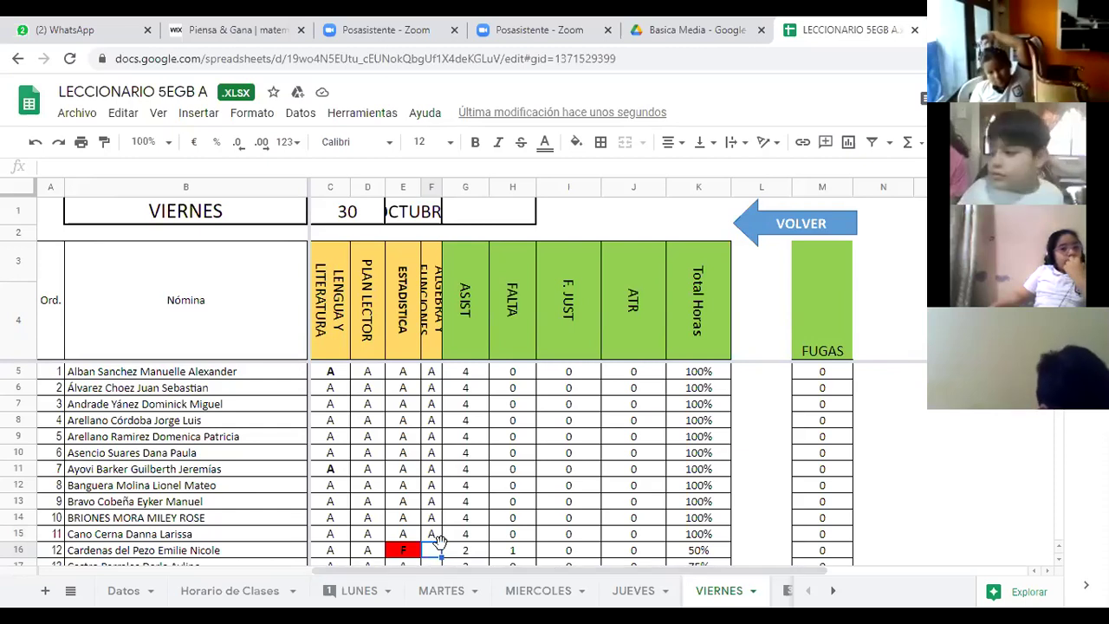
# Step: Mark student 12 absent with F in the ALGEBRA Y FUNCIONES column (F16)
pyautogui.write('F')
pyautogui.scroll(-1, 438, 546)
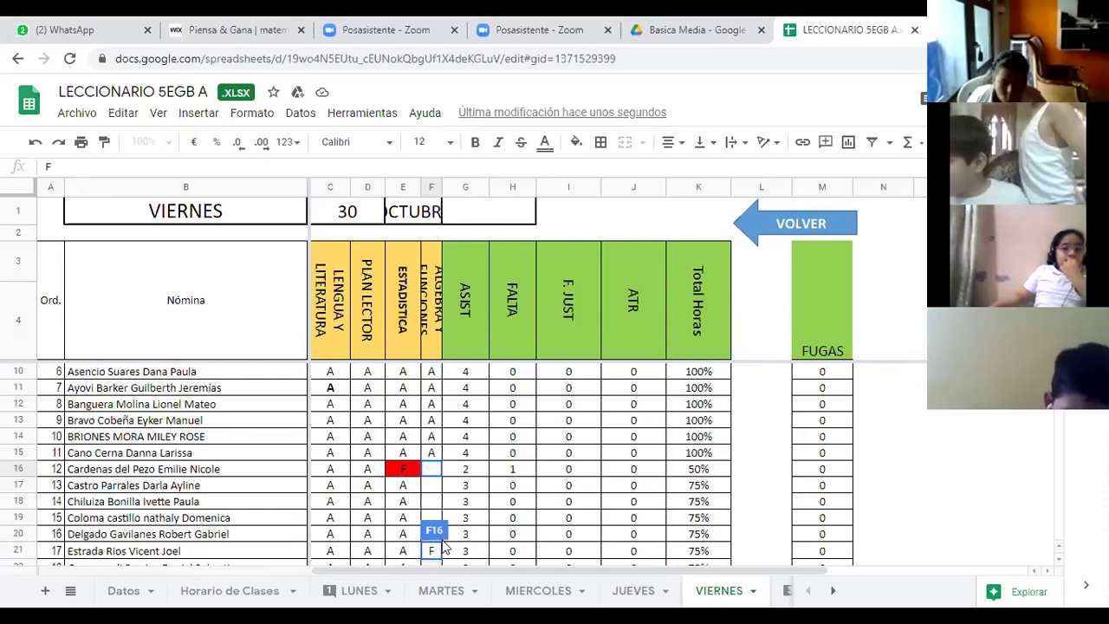
pyautogui.scroll(-3, 442, 546)
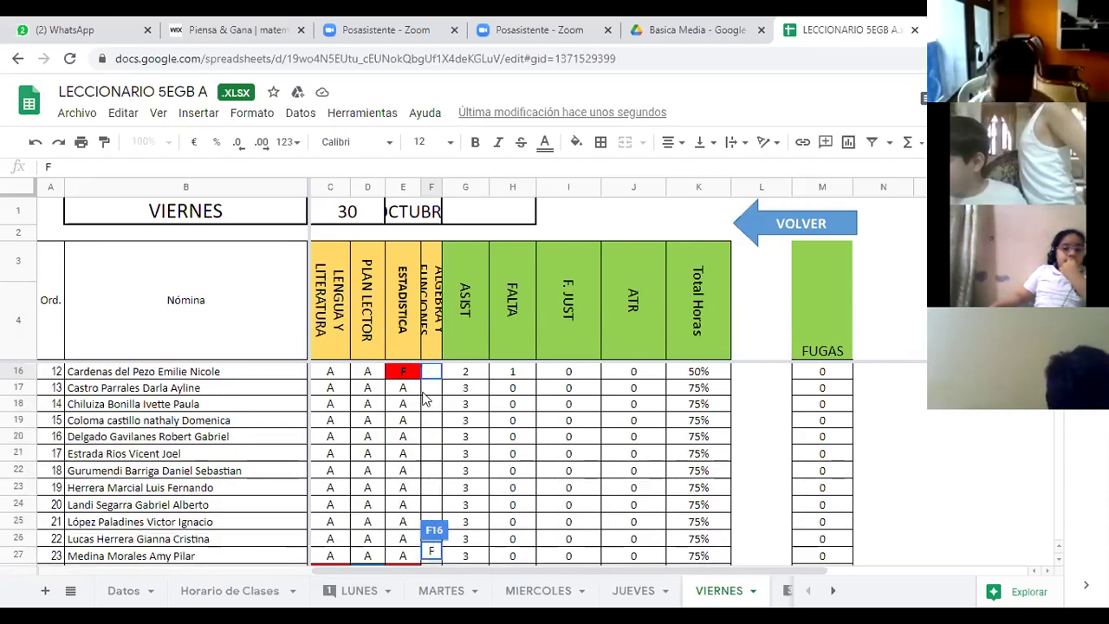
# Step: Enter A in the ALGEBRA Y FUNCIONES column for students 13 to 17 (F17:F21)
pyautogui.click(431, 389)
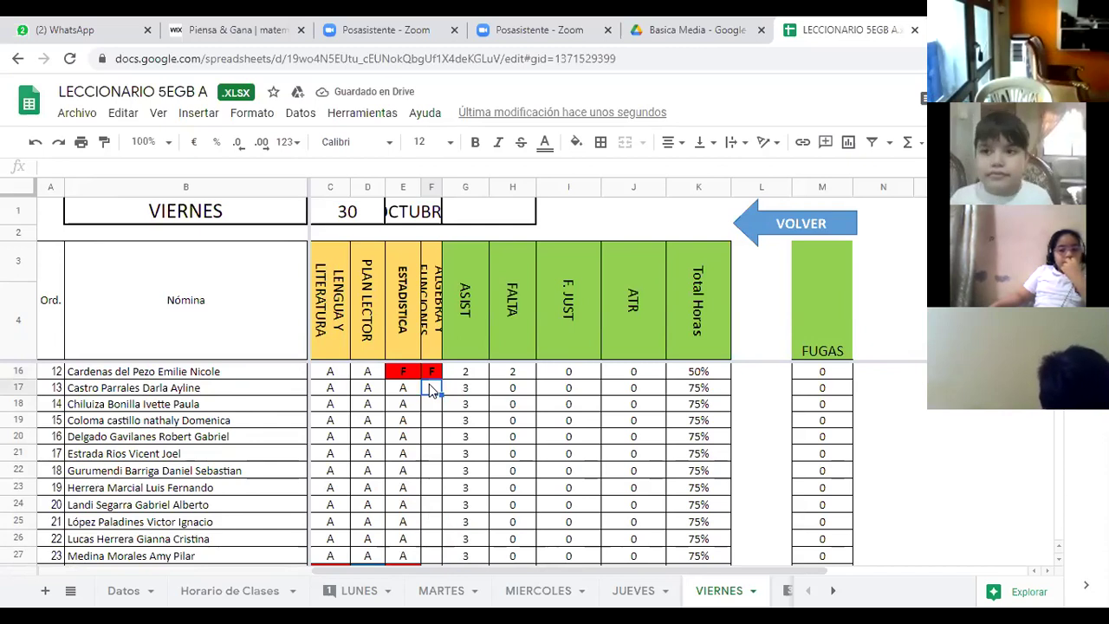
pyautogui.write('A')
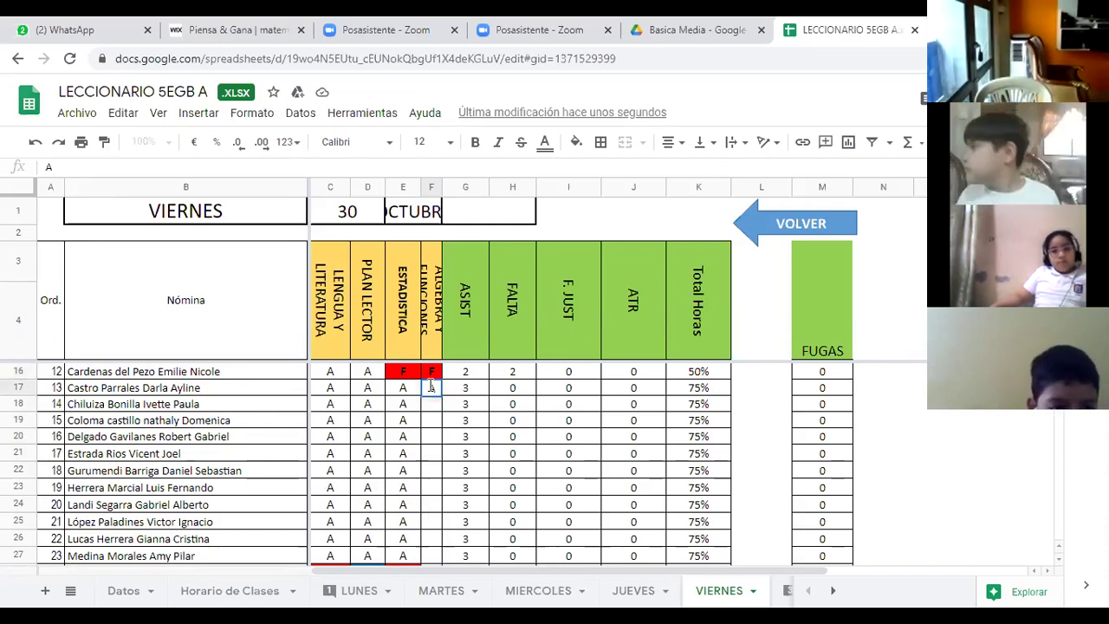
pyautogui.press('Return')
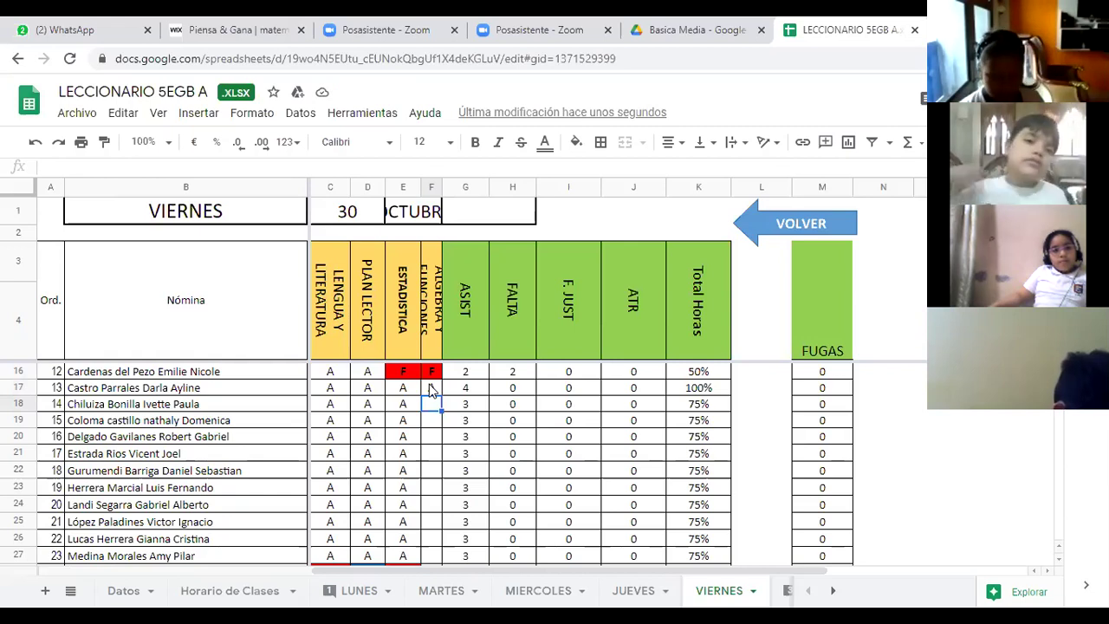
pyautogui.write('A')
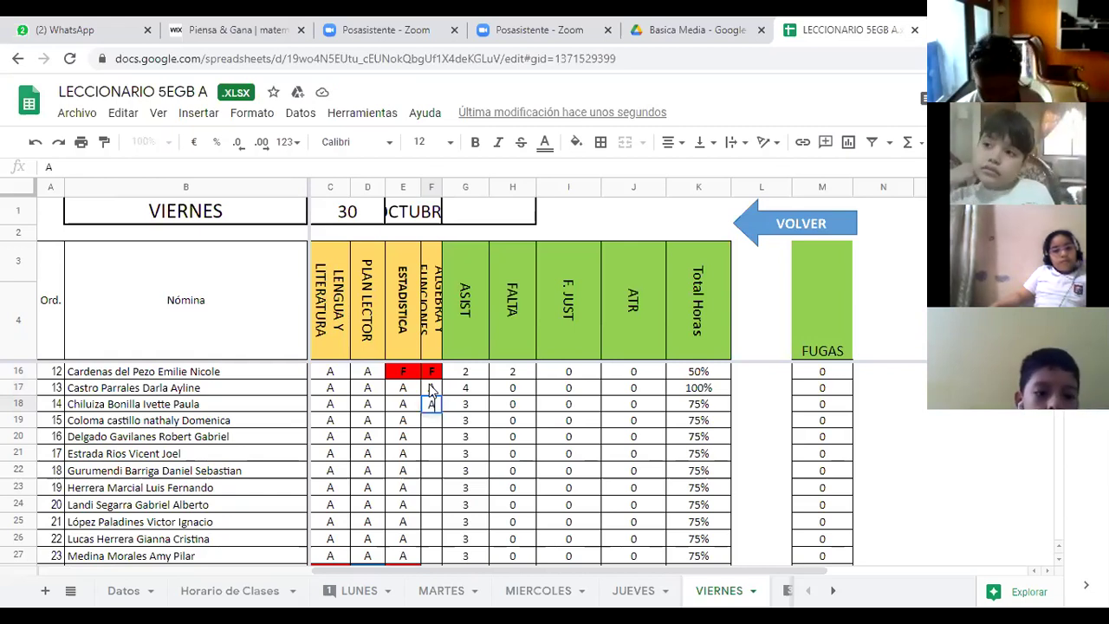
pyautogui.press('Return')
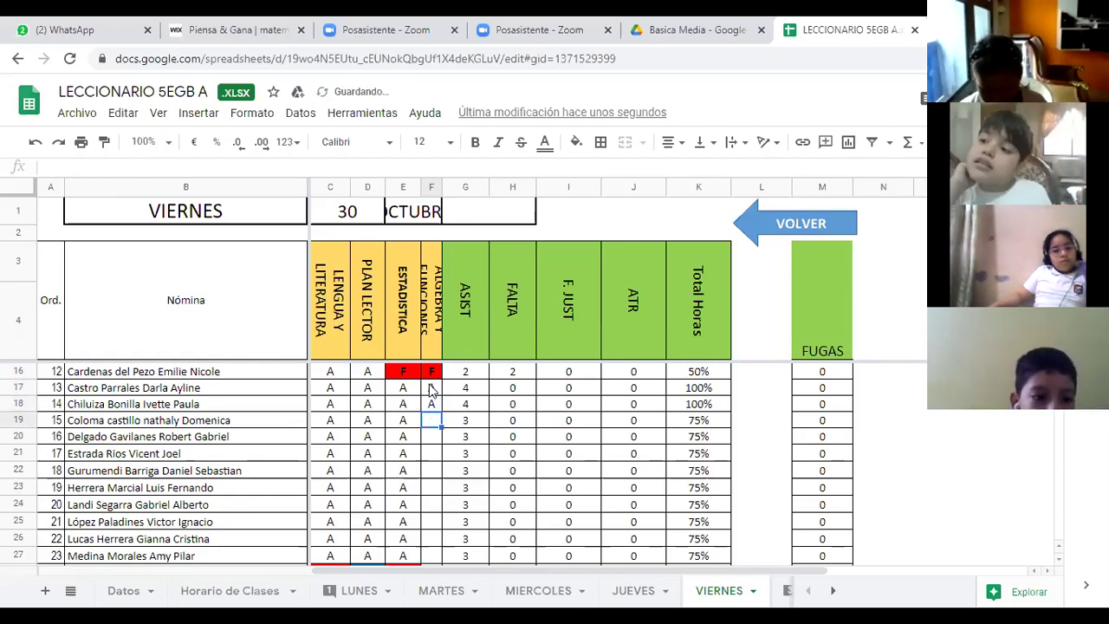
pyautogui.write('A')
pyautogui.press('Return')
pyautogui.write('A')
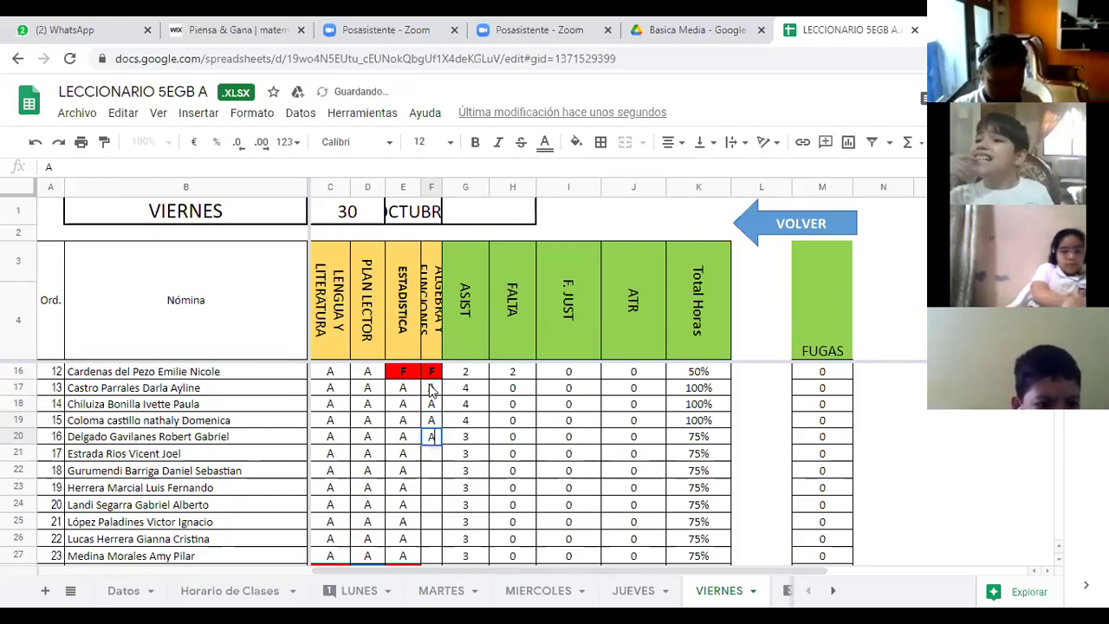
pyautogui.press('Return')
pyautogui.write('A')
pyautogui.press('Return')
# Step: Enter A in the ALGEBRA Y FUNCIONES column for students 18 to 23 (F22:F27)
pyautogui.write('A')
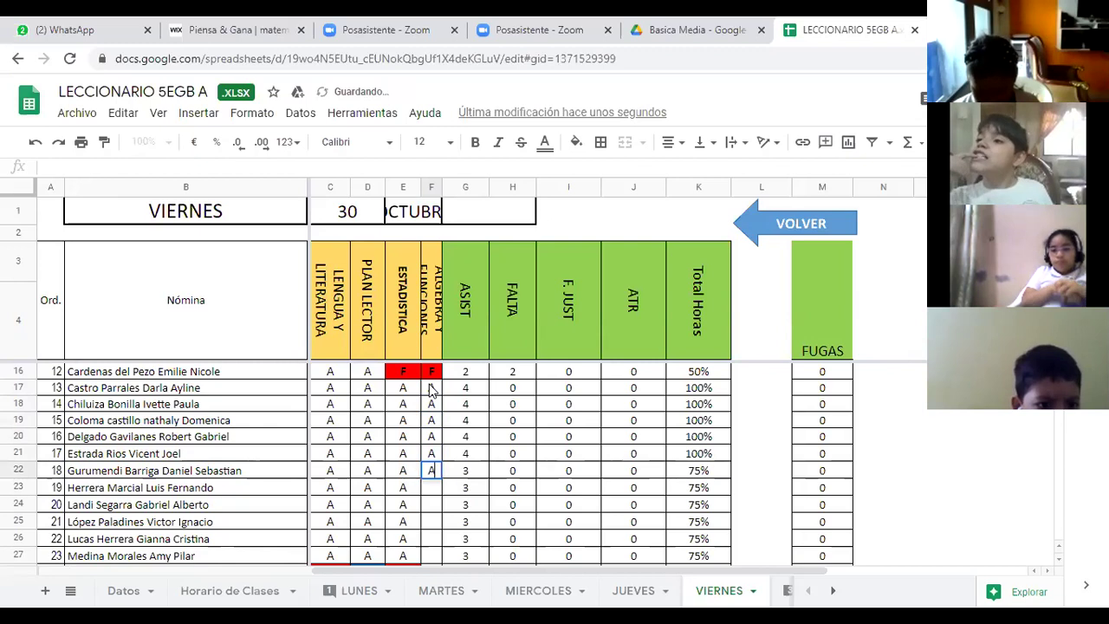
pyautogui.press('Return')
pyautogui.write('A')
pyautogui.press('Return')
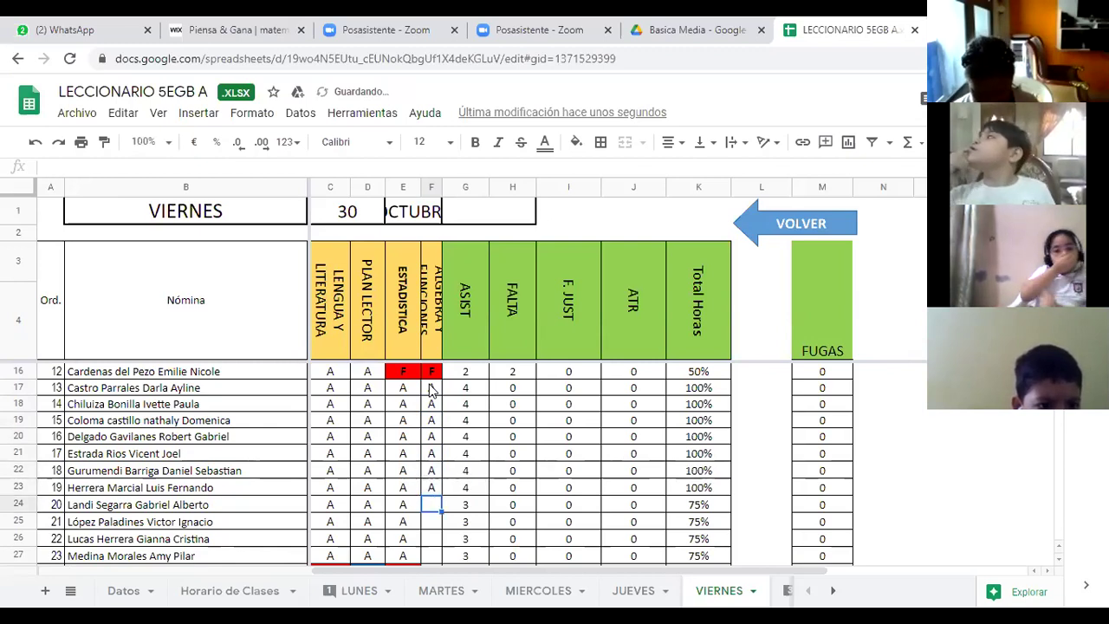
pyautogui.write('A')
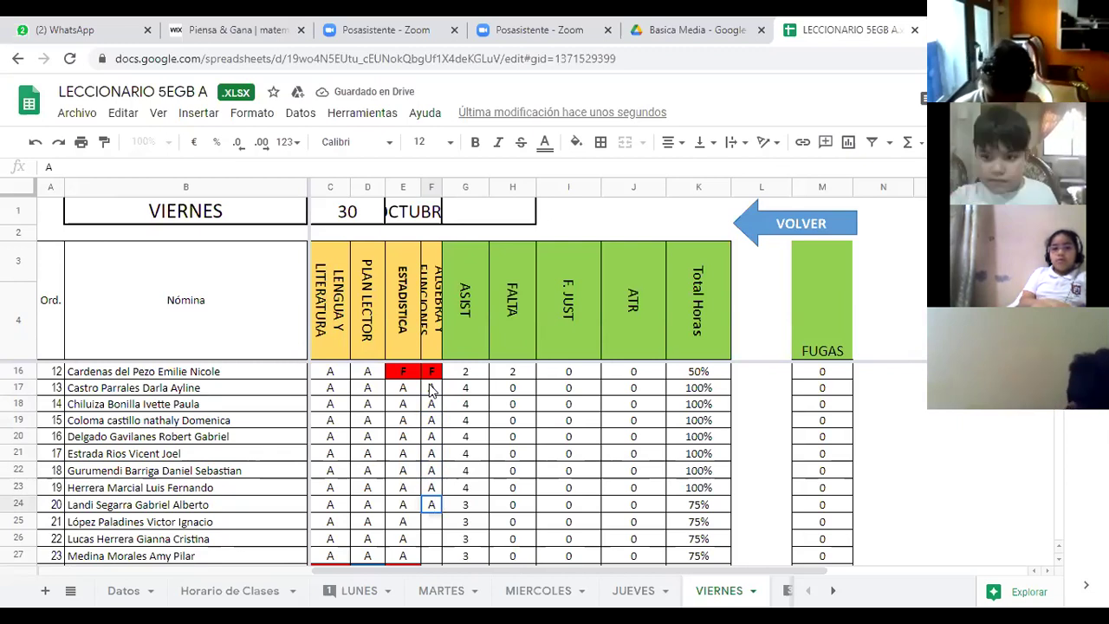
pyautogui.press('Return')
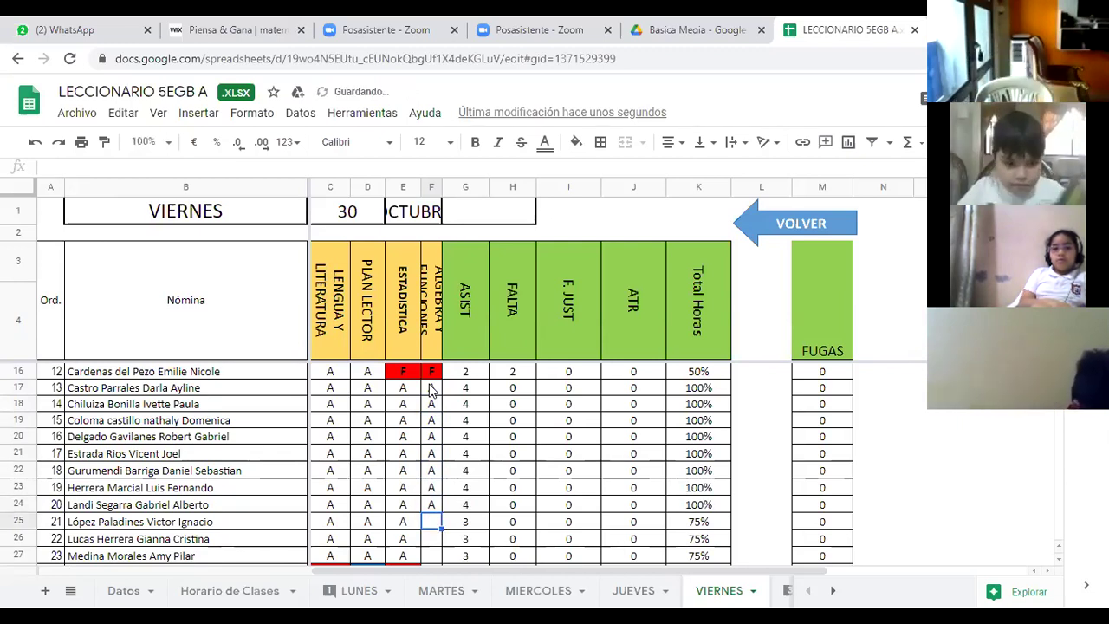
pyautogui.write('A')
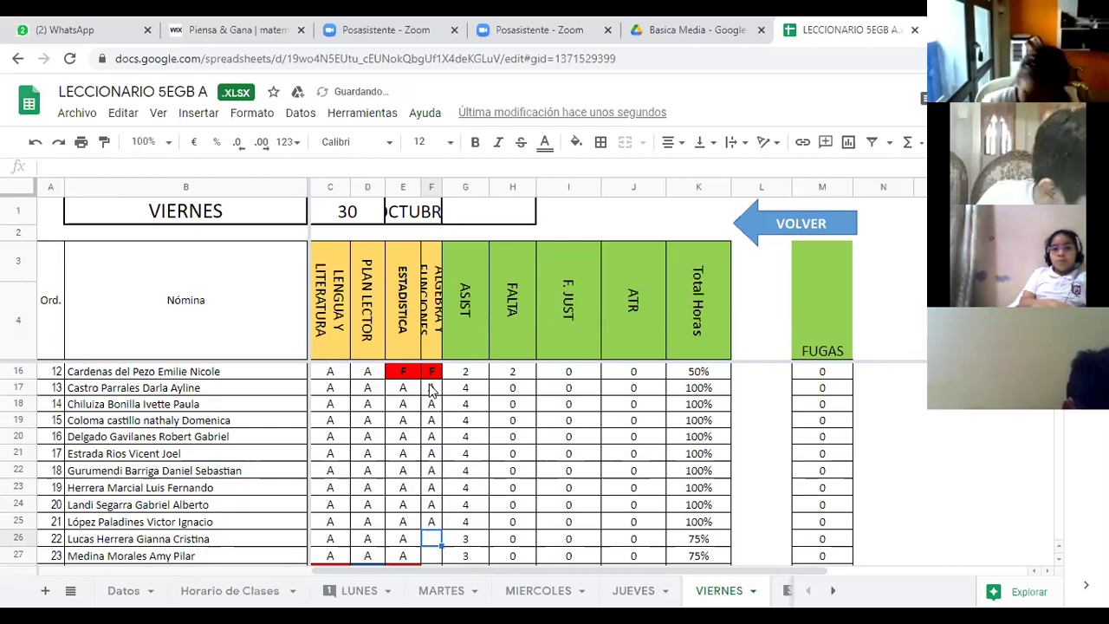
pyautogui.press('Return')
pyautogui.write('A')
pyautogui.press('Return')
pyautogui.write('A')
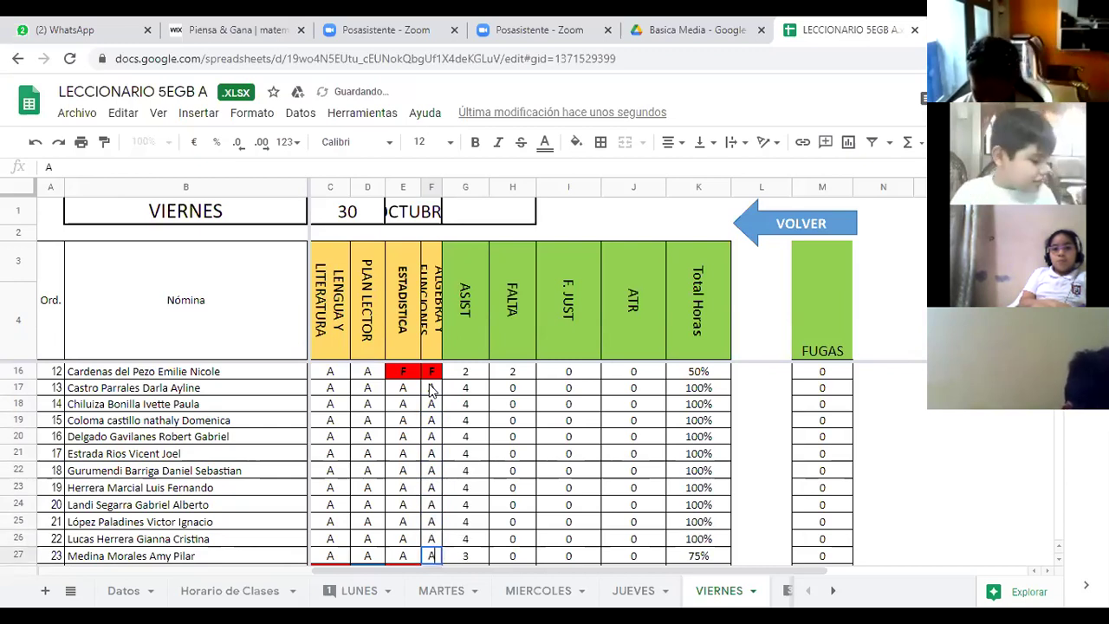
pyautogui.scroll(-3, 431, 392)
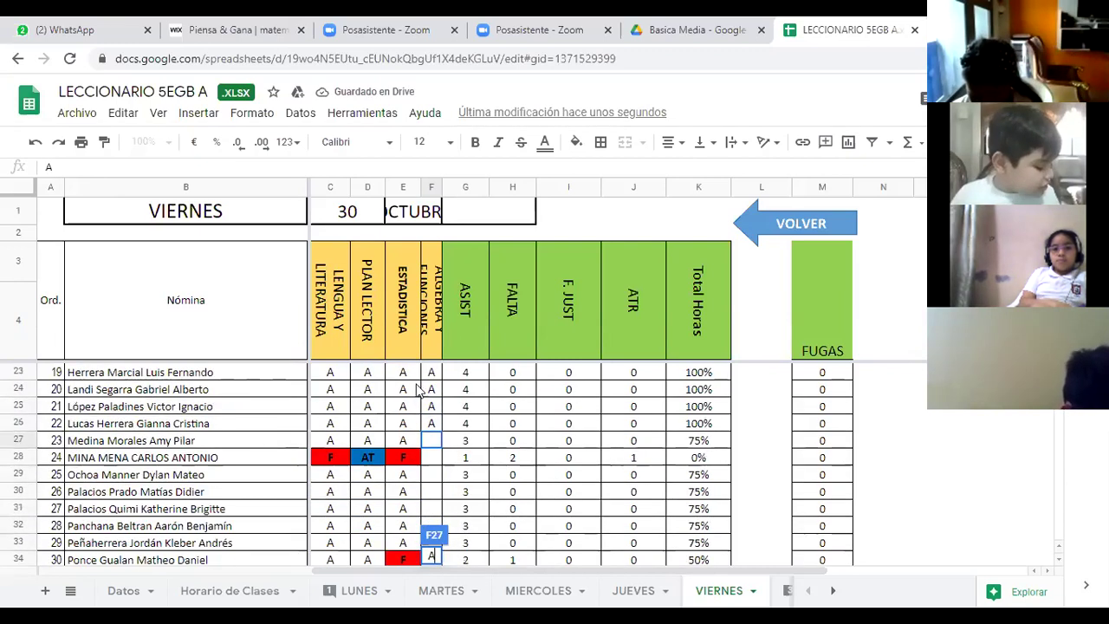
# Step: Set student 24's PLAN LECTOR (D28) and ALGEBRA Y FUNCIONES (F28) entries to F
pyautogui.click(369, 459)
pyautogui.press('Delete')
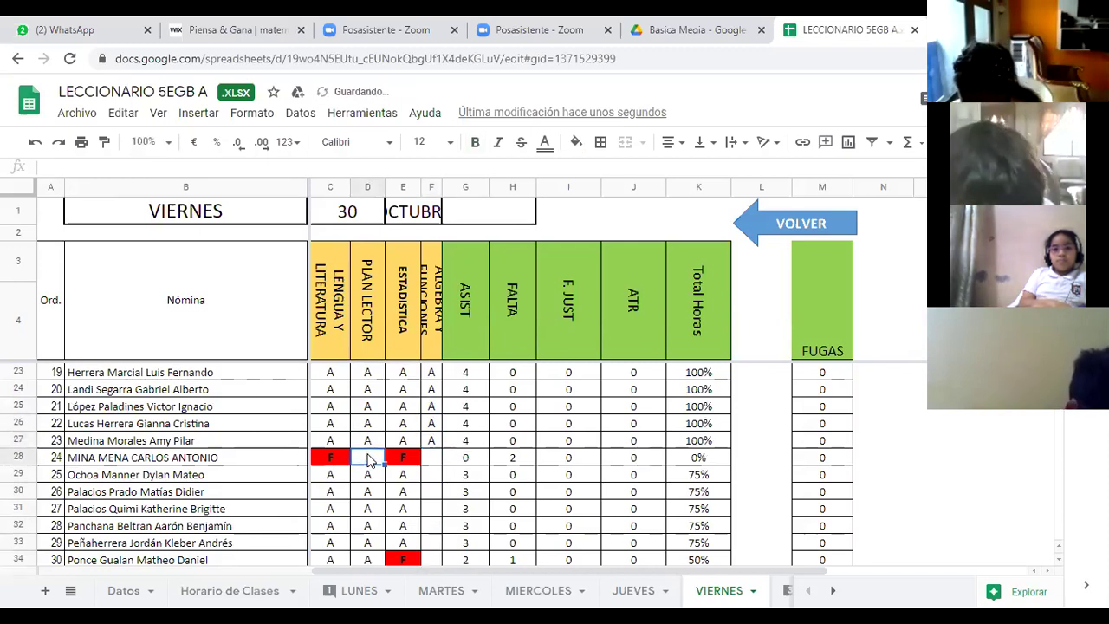
pyautogui.write('F')
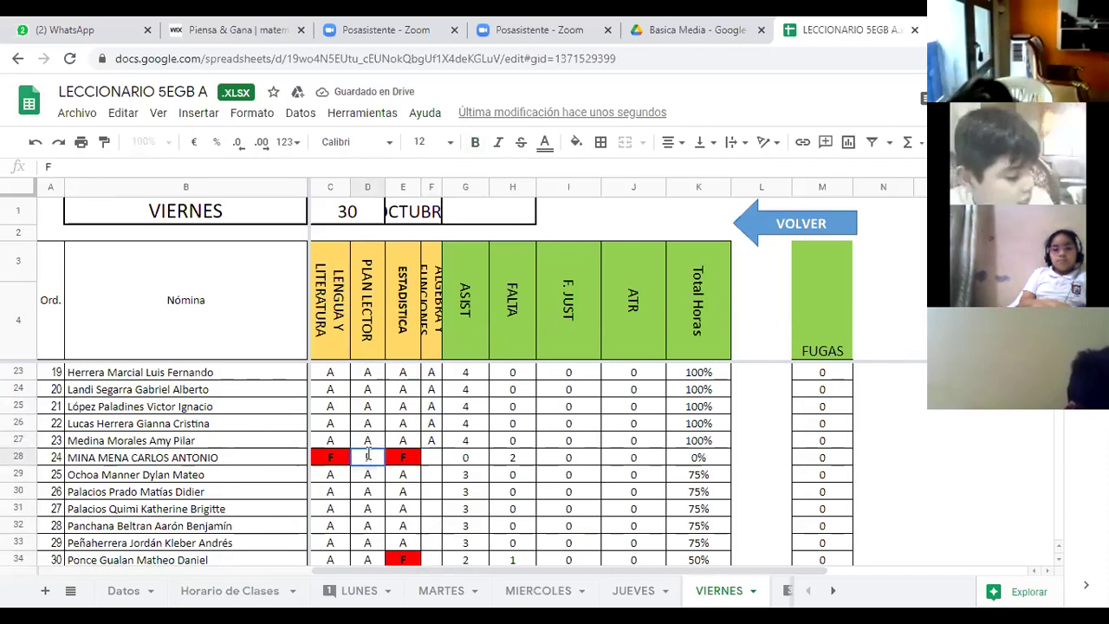
pyautogui.click(431, 459)
pyautogui.write('F')
# Step: Enter A in the ALGEBRA Y FUNCIONES column for students 25 to 27 (F29:F31)
pyautogui.click(429, 481)
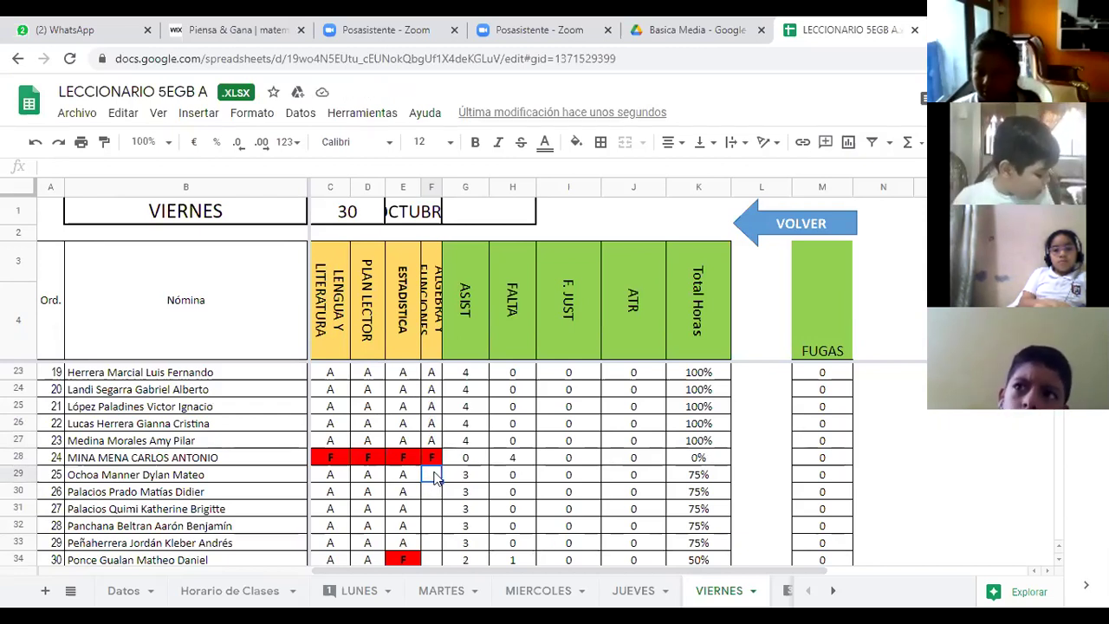
pyautogui.write('A')
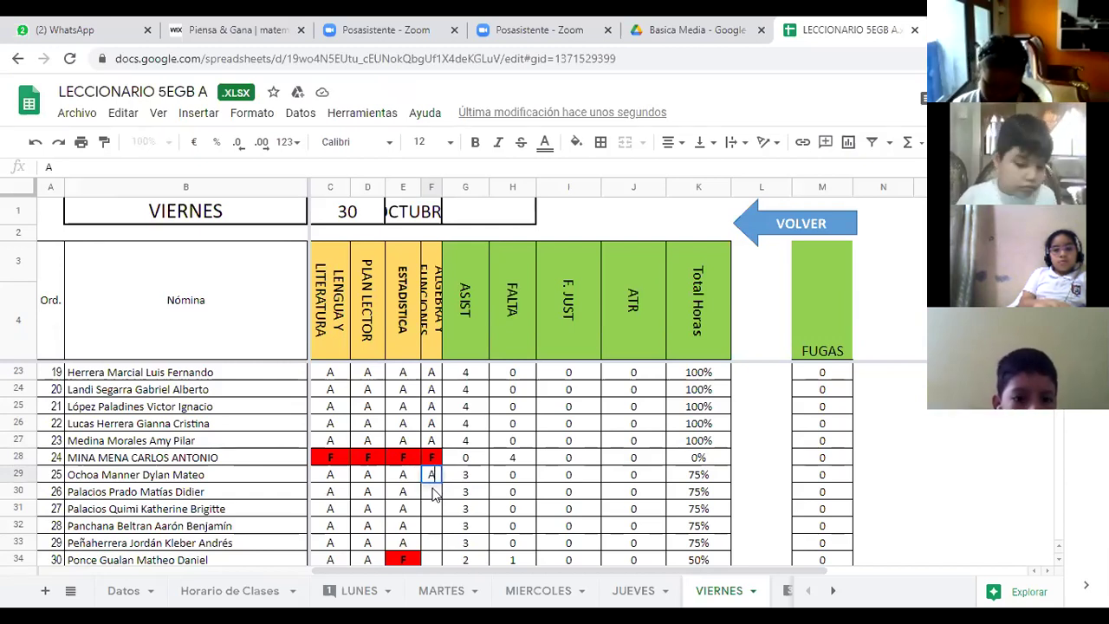
pyautogui.scroll(-2, 436, 491)
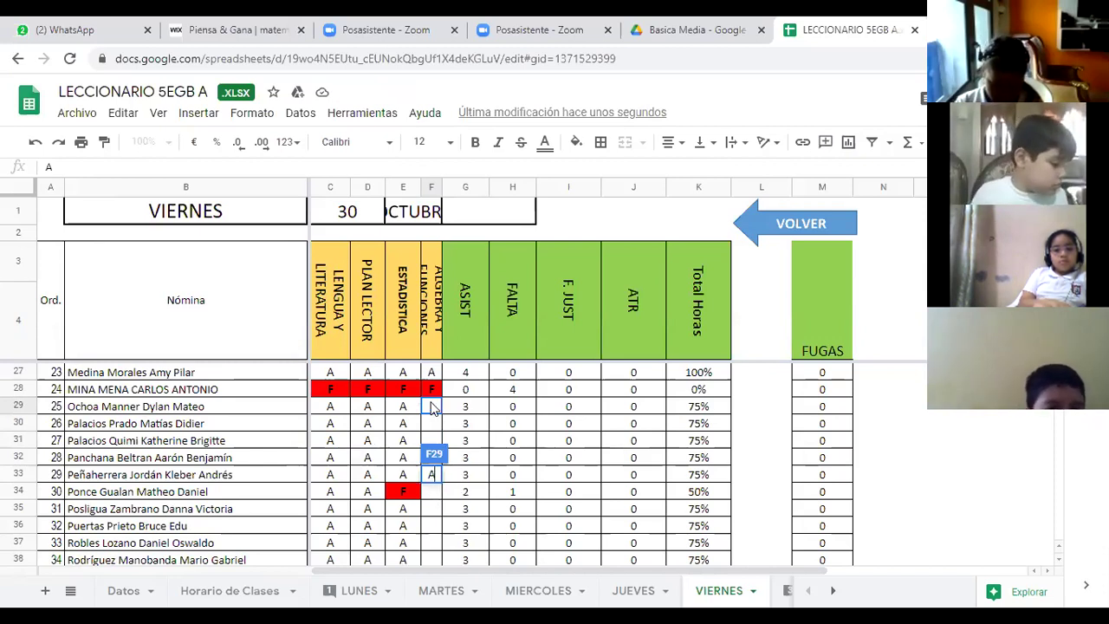
pyautogui.click(431, 406)
pyautogui.click(433, 424)
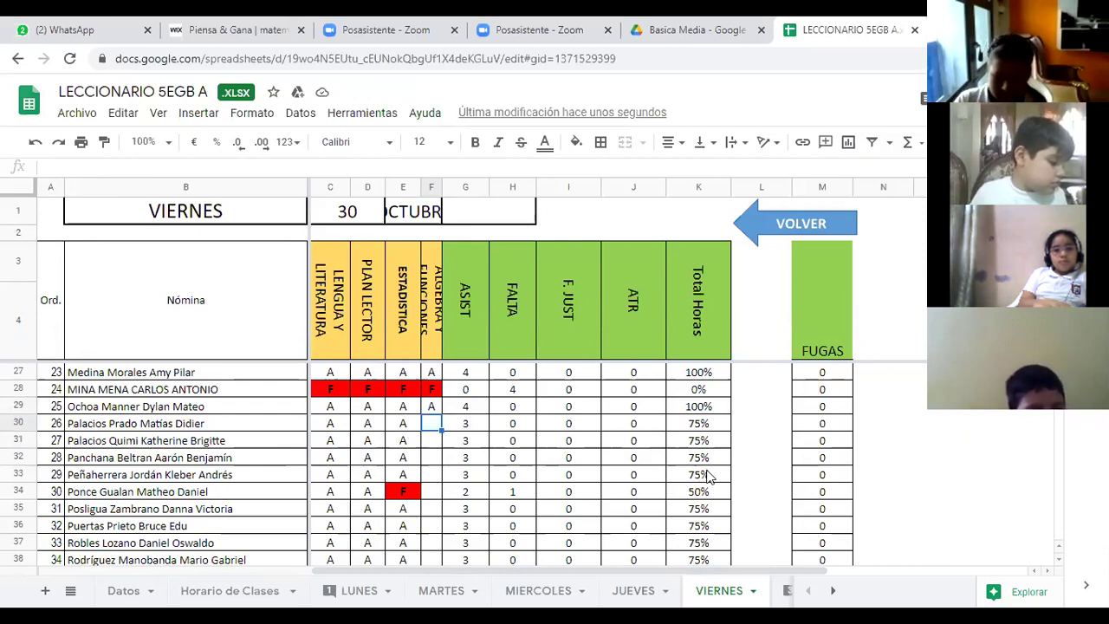
pyautogui.write('A')
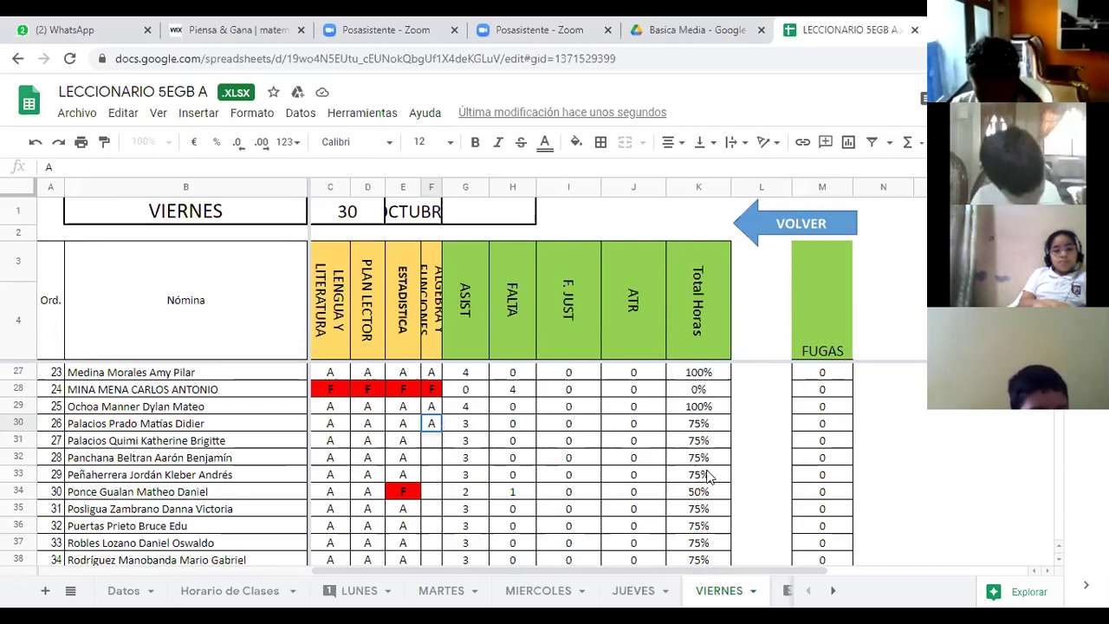
pyautogui.press('Return')
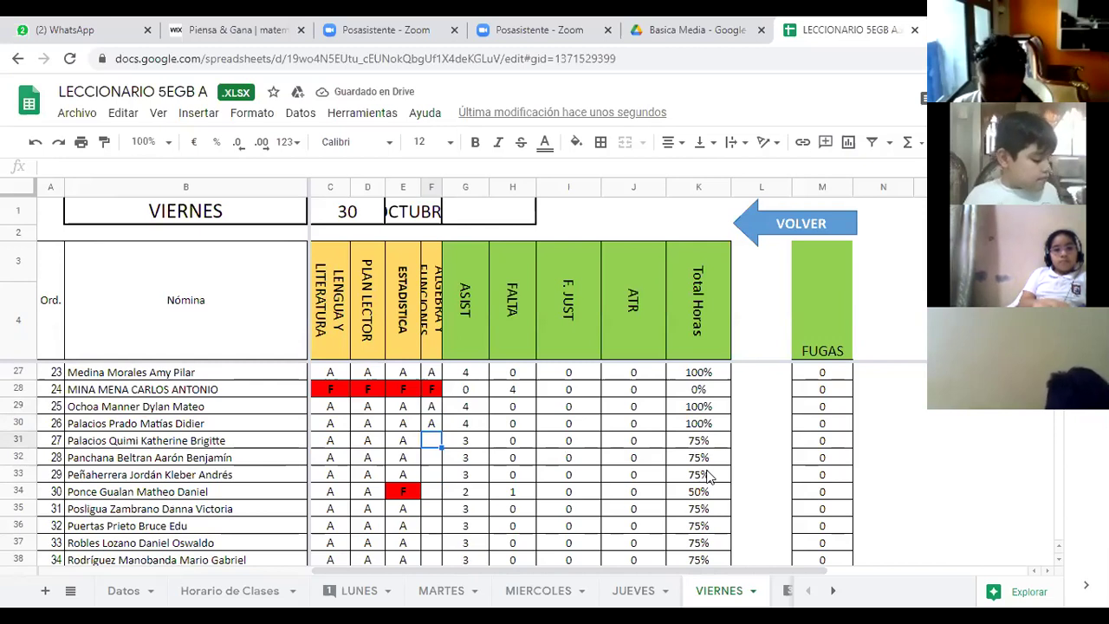
pyautogui.write('A')
pyautogui.press('Return')
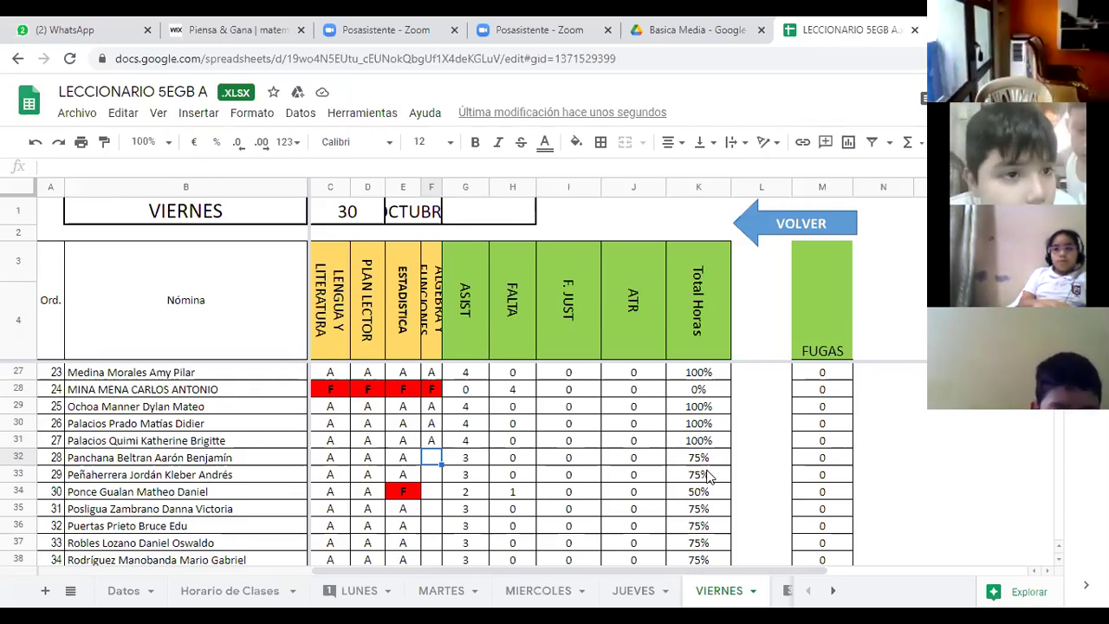
# Step: Enter F for student 28 in the ALGEBRA Y FUNCIONES column (F32), and replace that entry with AT
pyautogui.write('F')
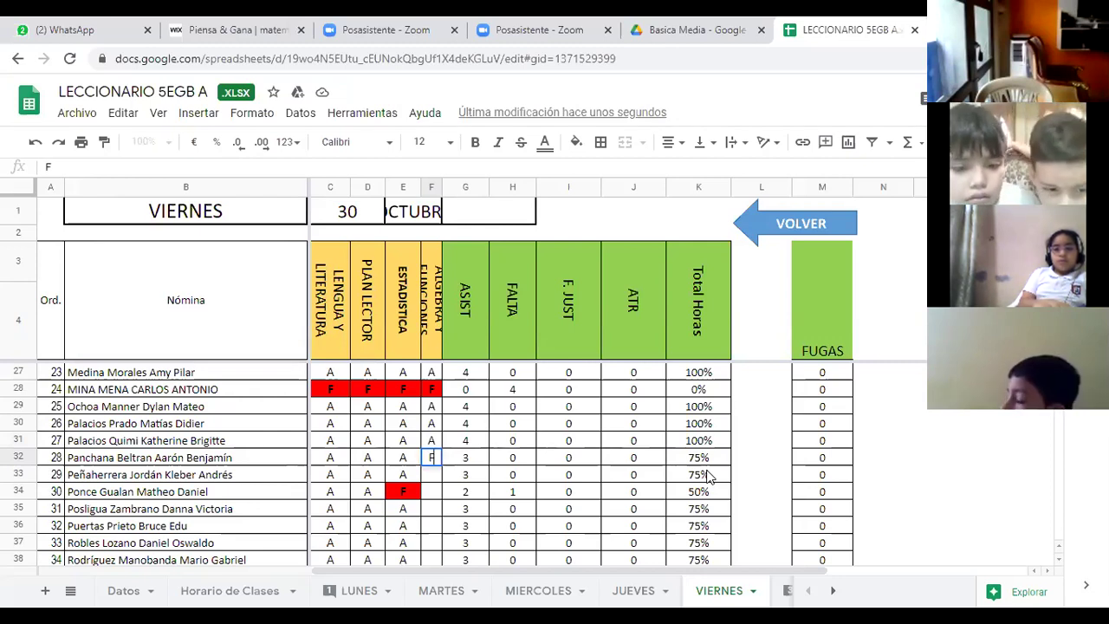
pyautogui.press('Return')
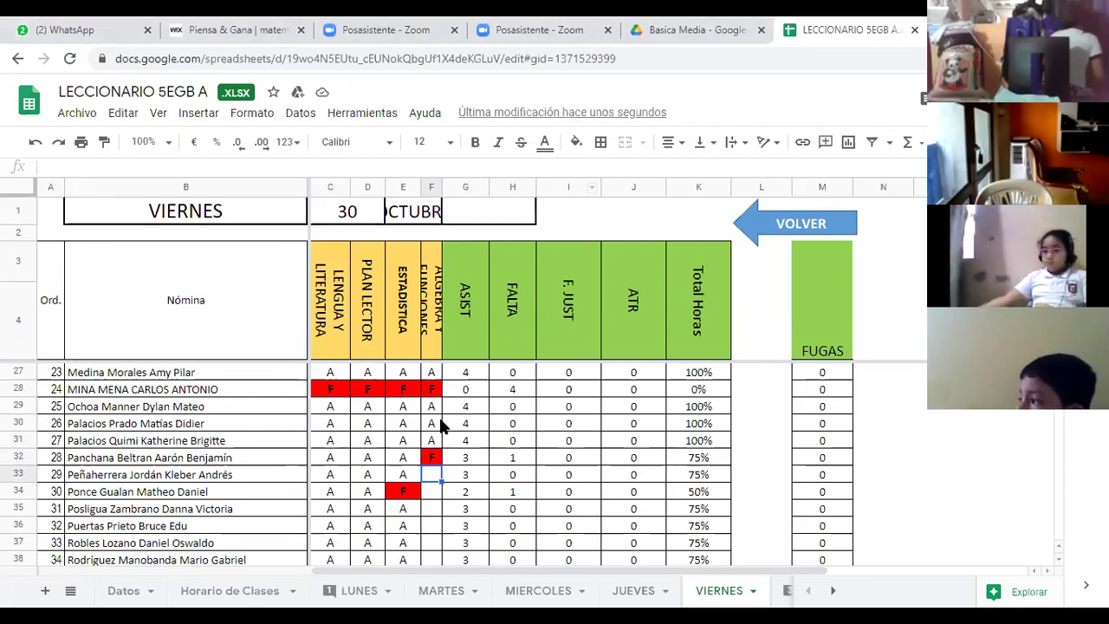
pyautogui.click(436, 461)
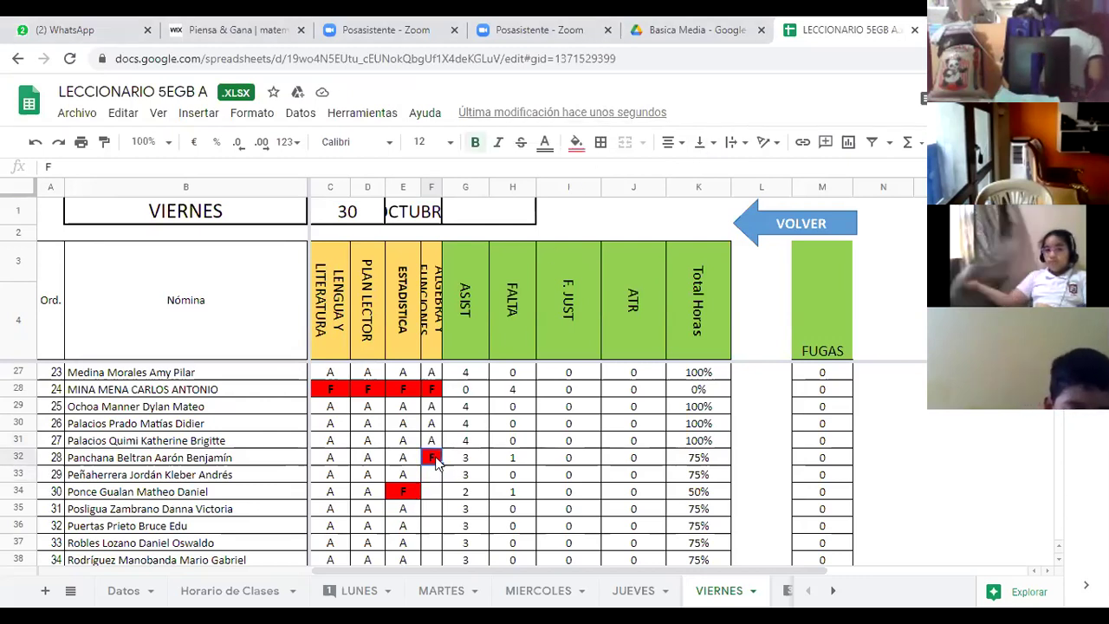
pyautogui.press('Delete')
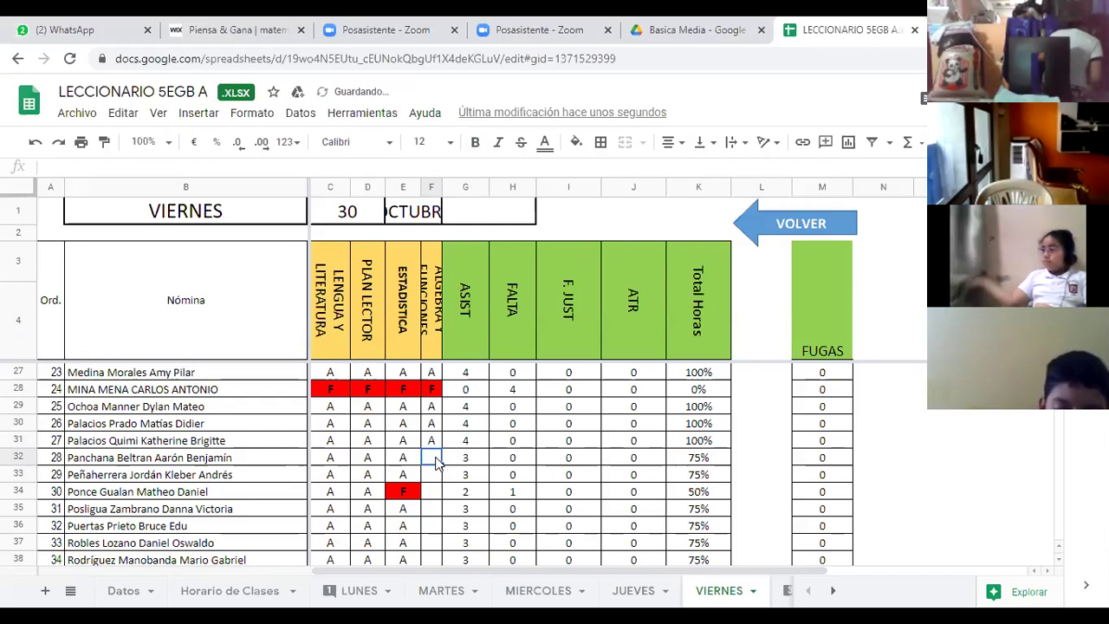
pyautogui.write('AT')
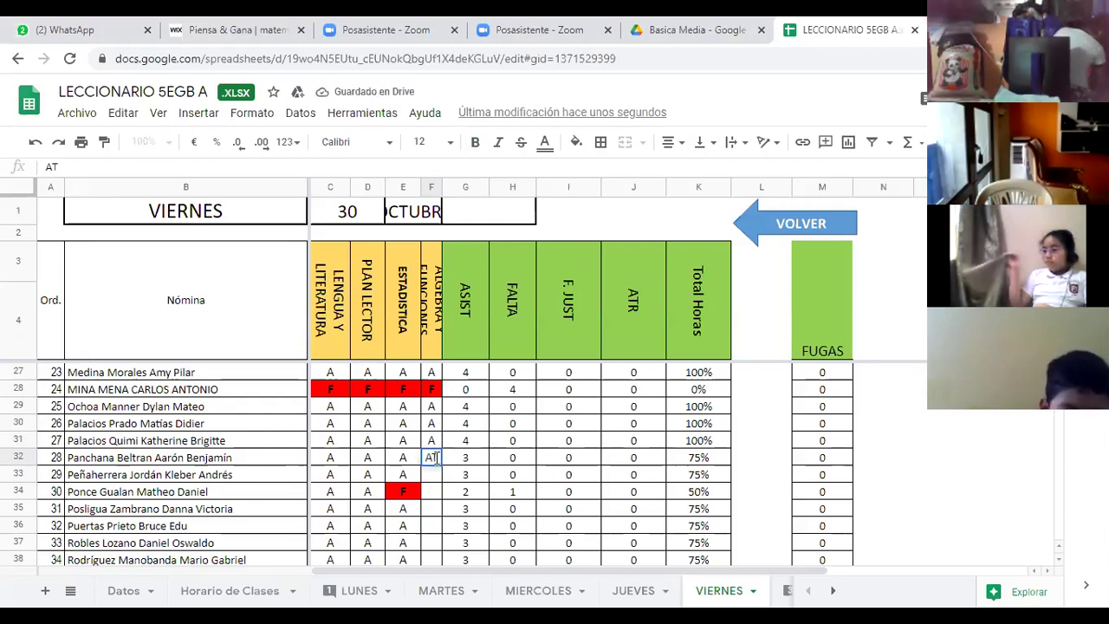
pyautogui.press('Return')
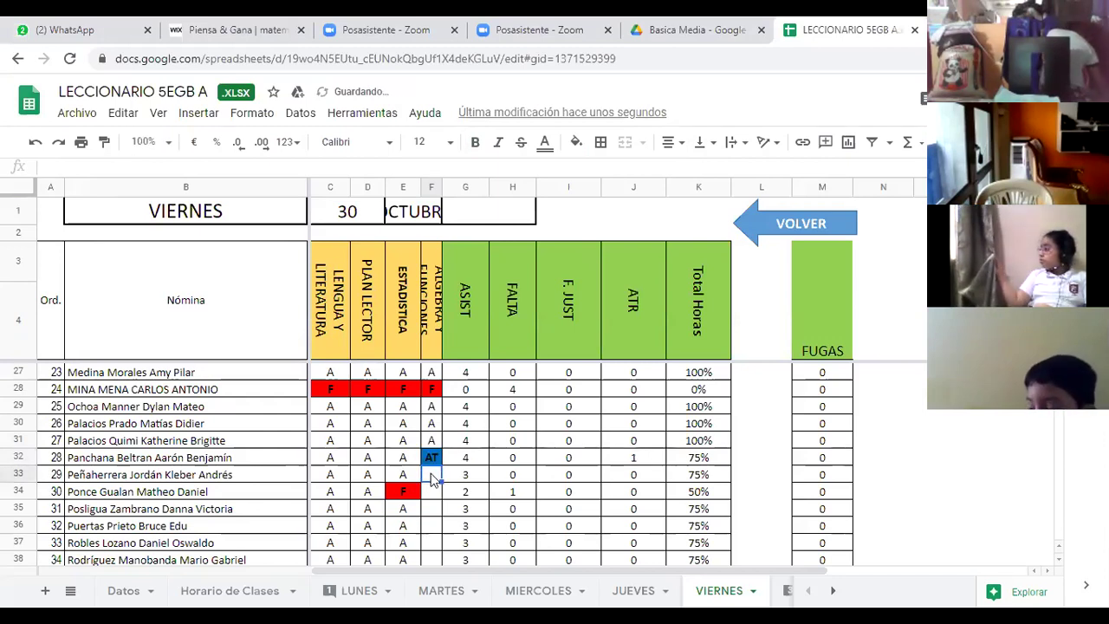
# Step: Enter A in ALGEBRA Y FUNCIONES for students 29 and 30 (F33:F34) and set student 30's ESTADISTICA entry (E34) to AT
pyautogui.write('A')
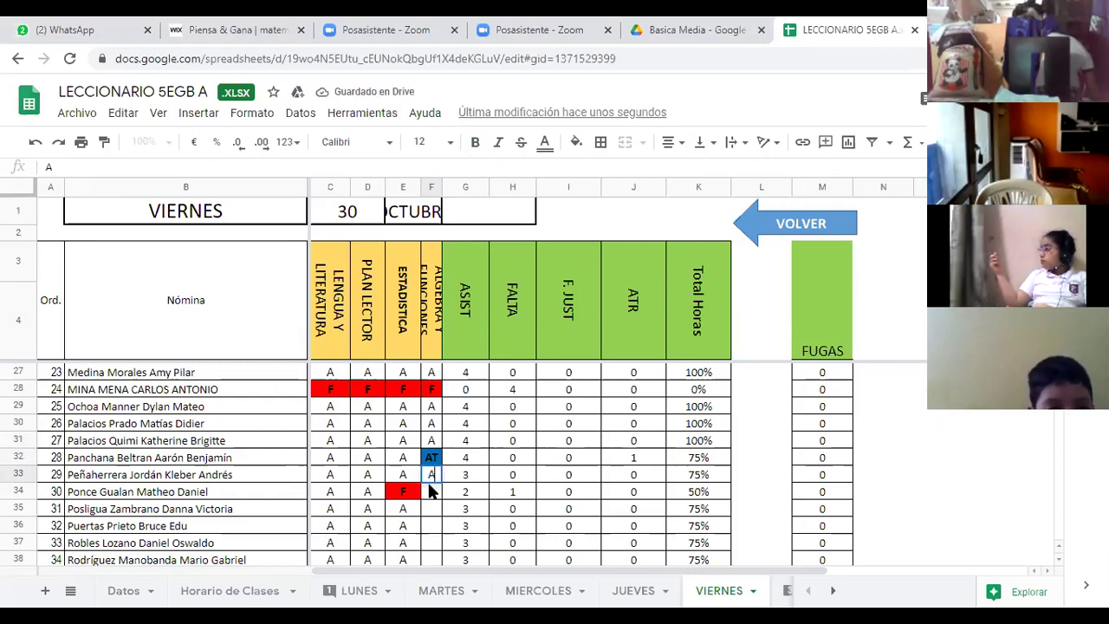
pyautogui.press('Return')
pyautogui.write('A')
pyautogui.click(404, 494)
pyautogui.write('A')
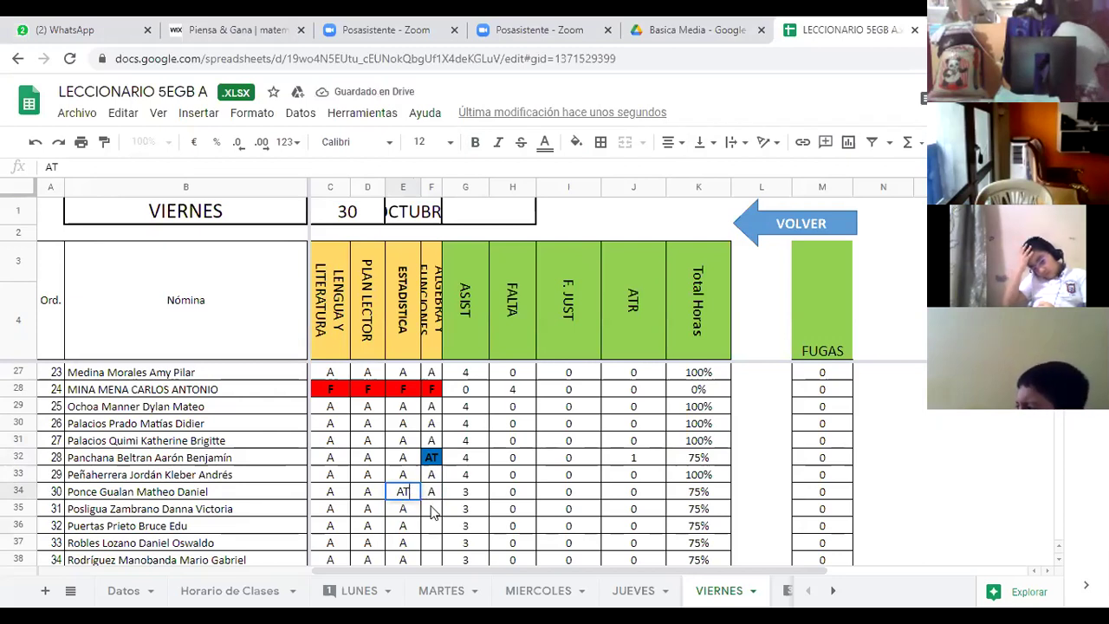
# Step: Enter A in the ALGEBRA Y FUNCIONES column for students 31 to 33 (F35:F37)
pyautogui.click(433, 510)
pyautogui.scroll(-1, 432, 513)
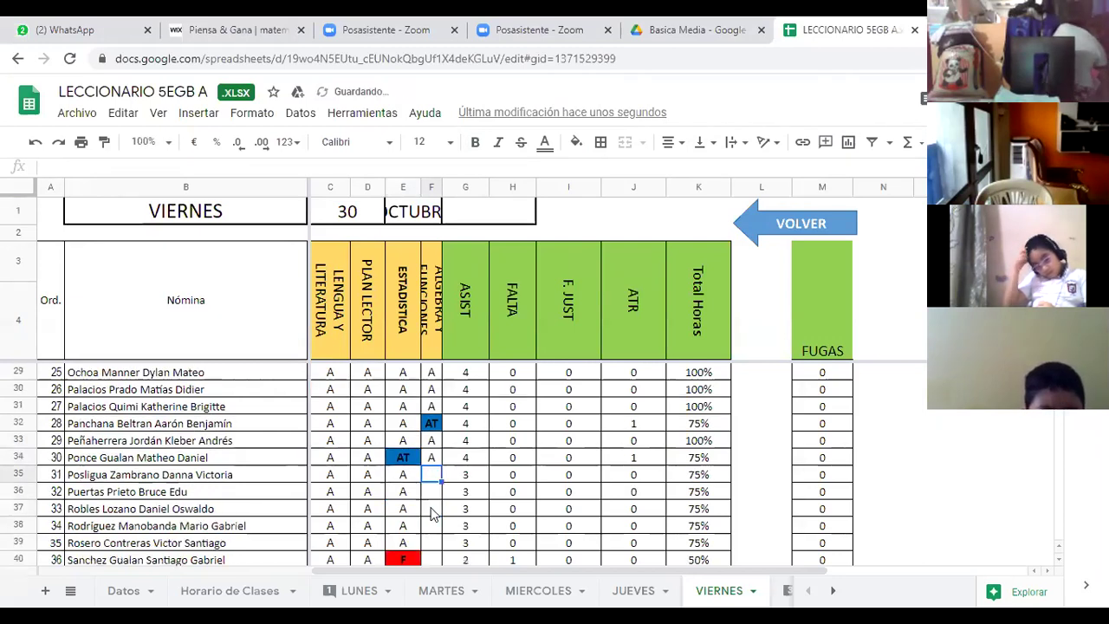
pyautogui.scroll(-1, 433, 513)
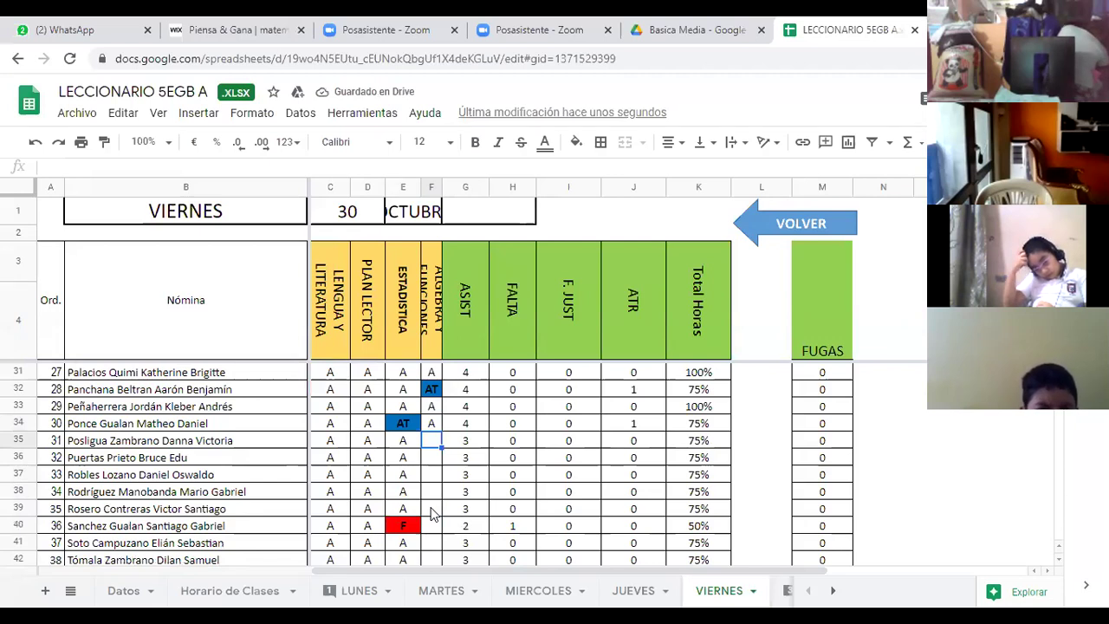
pyautogui.scroll(-1, 431, 503)
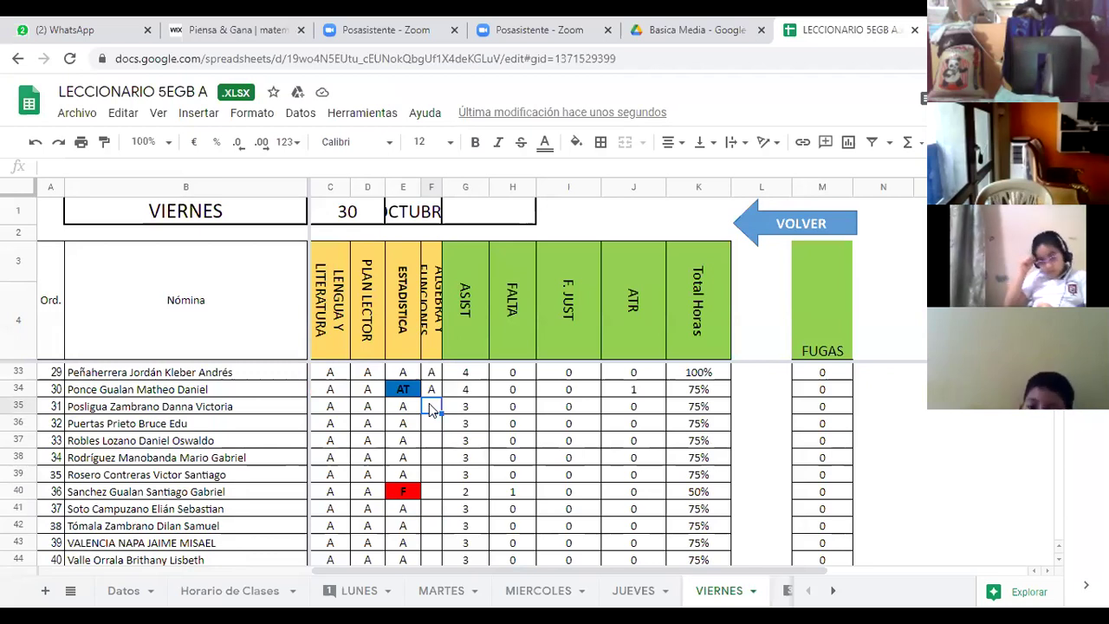
pyautogui.write('A')
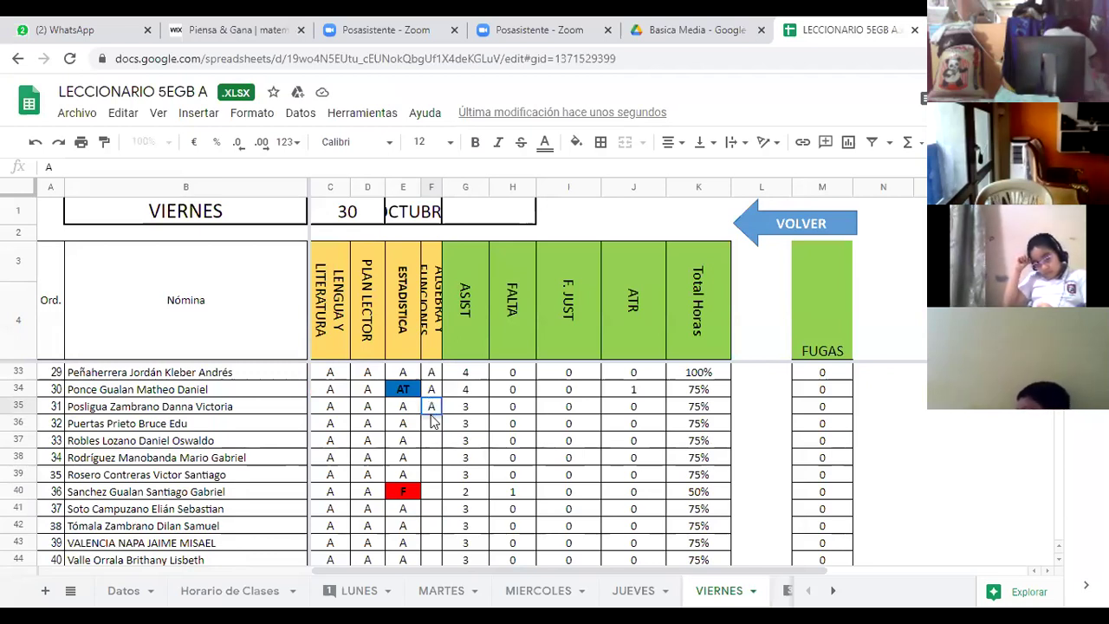
pyautogui.click(435, 423)
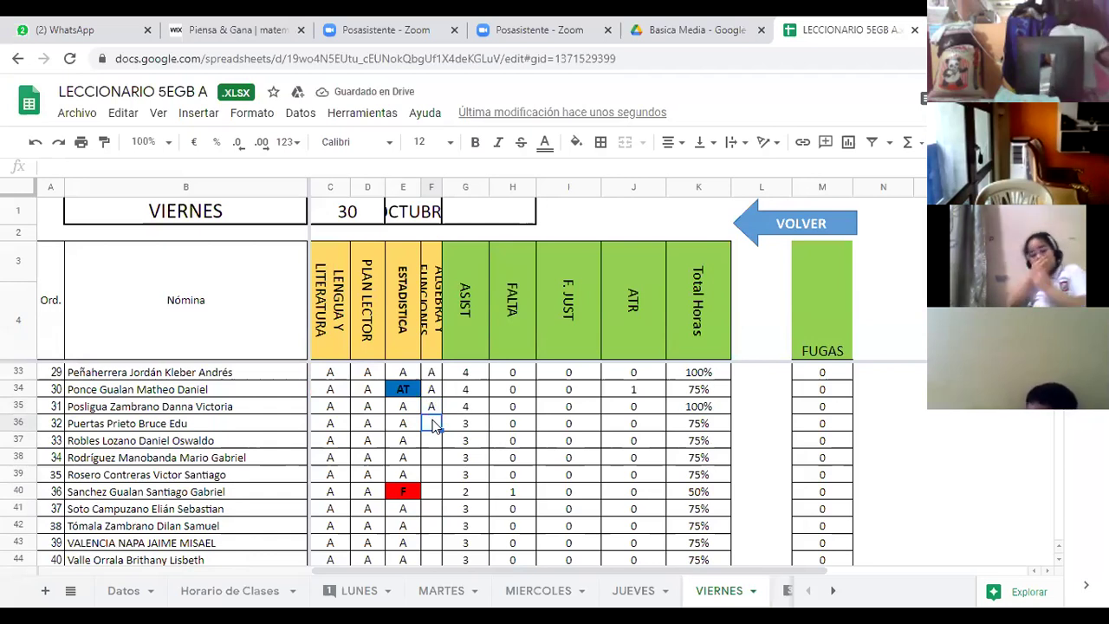
pyautogui.write('A')
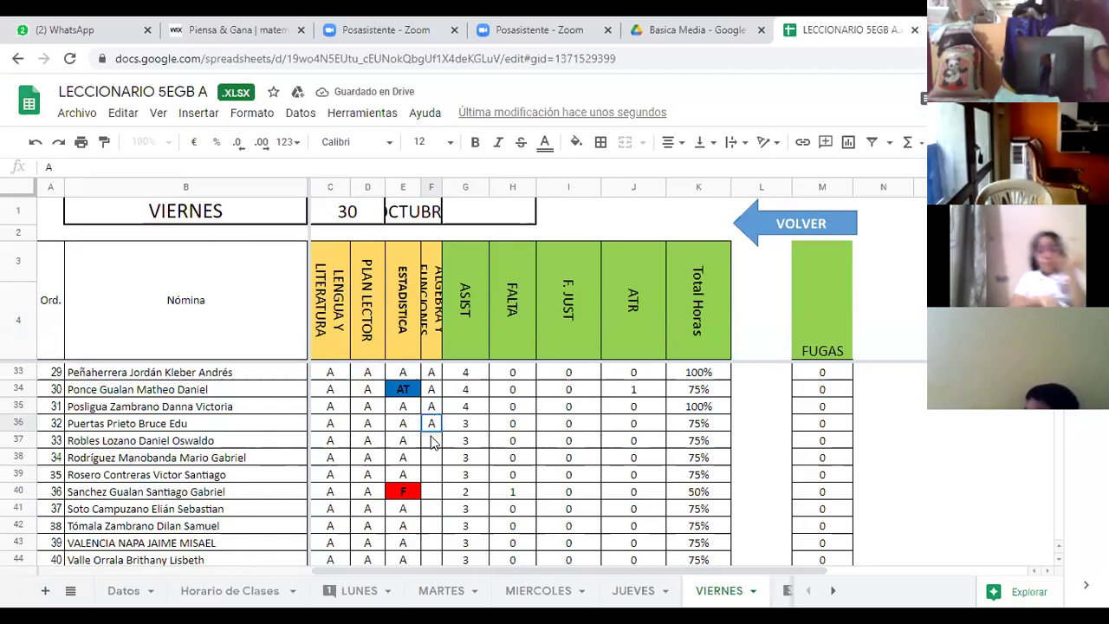
pyautogui.click(434, 441)
pyautogui.doubleClick(432, 441)
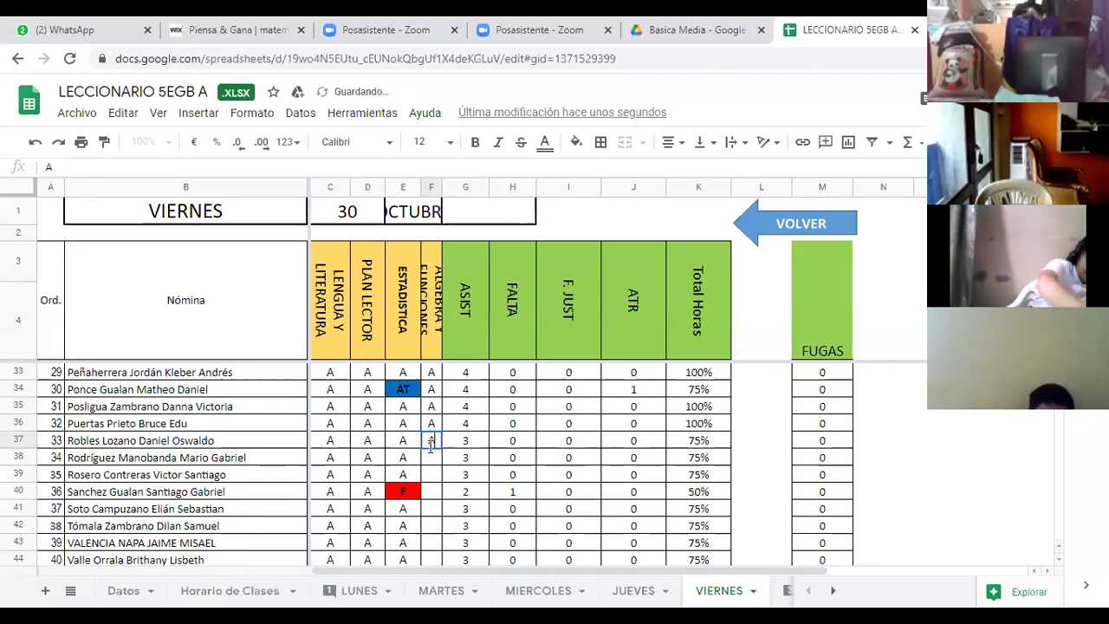
# Step: Enter A in the ALGEBRA Y FUNCIONES column for students 34 and 35 (F38:F39)
pyautogui.click(433, 458)
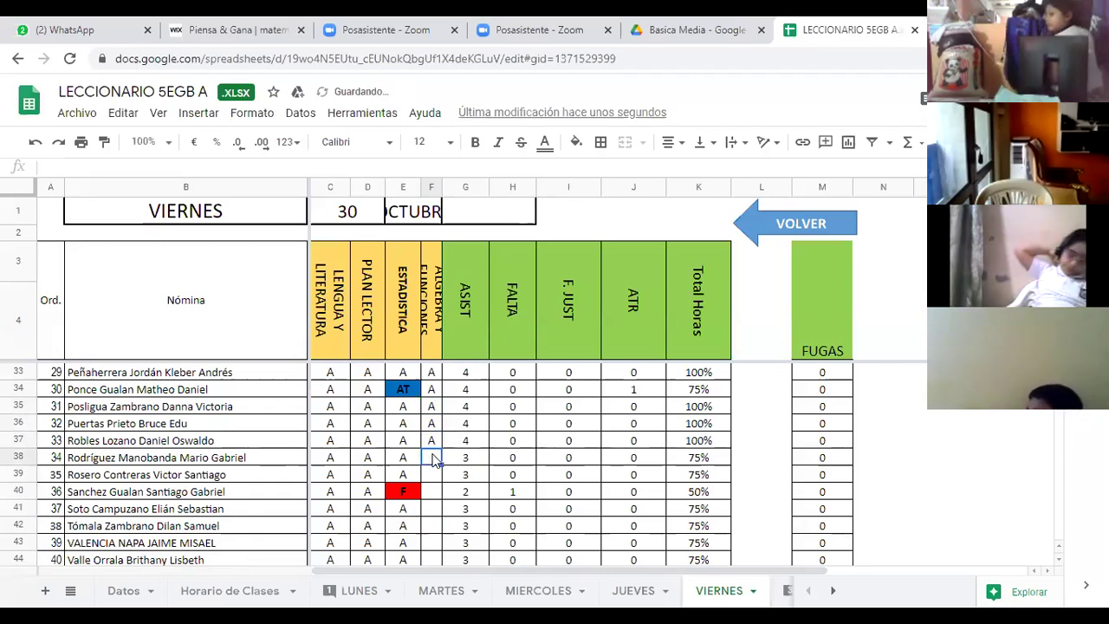
pyautogui.doubleClick(433, 458)
pyautogui.write('A')
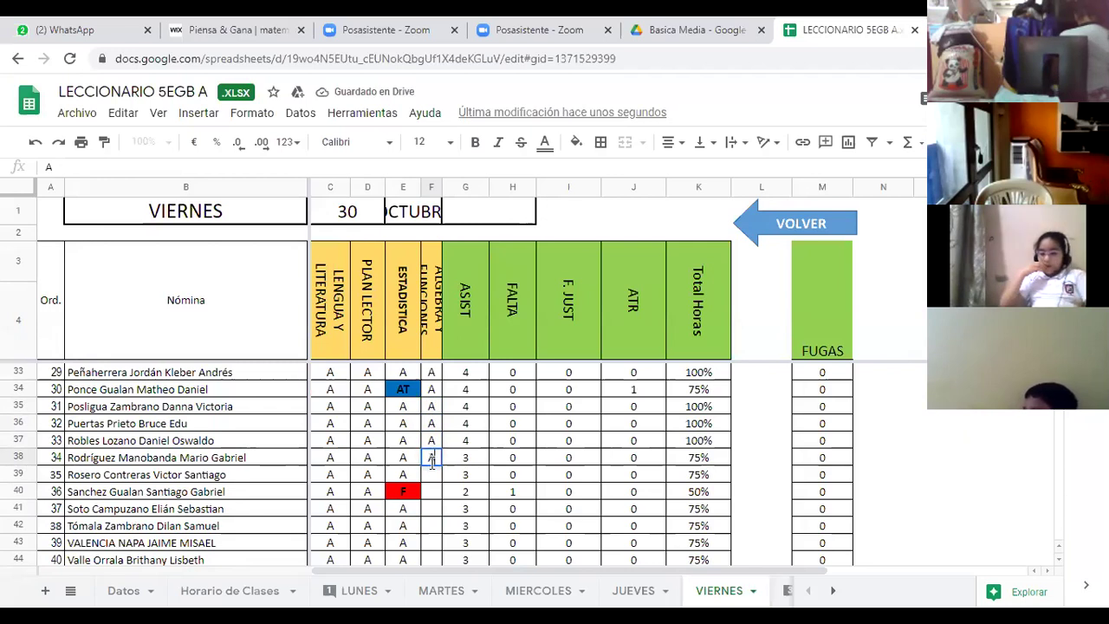
pyautogui.click(433, 476)
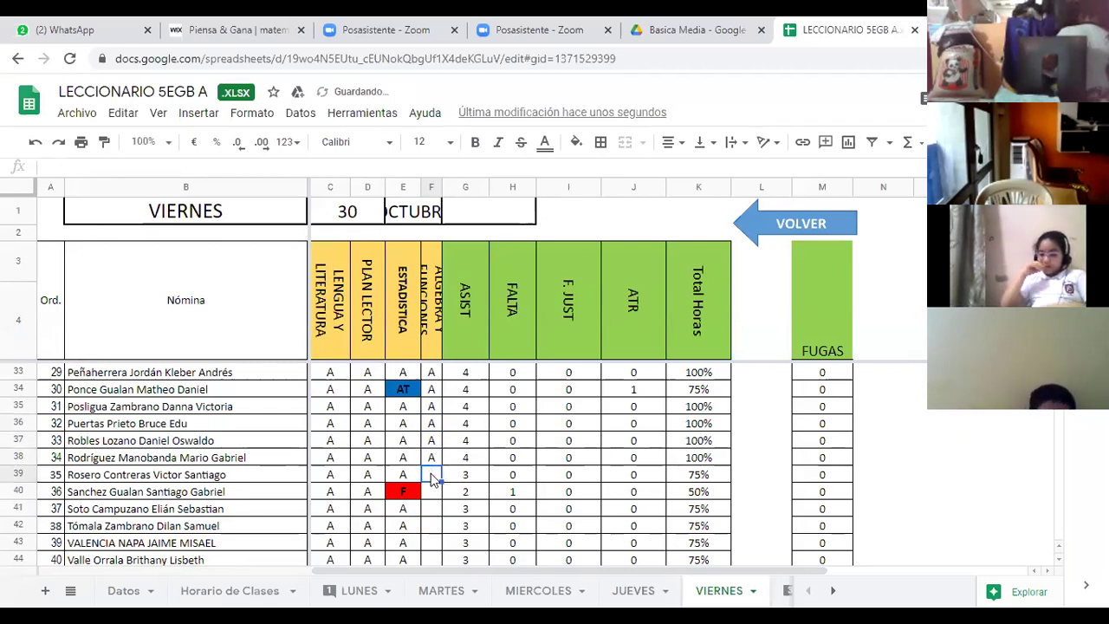
pyautogui.doubleClick(433, 476)
pyautogui.write('A')
# Step: Set student 36's ALGEBRA Y FUNCIONES entry (F40) to A and ESTADISTICA entry (E40) to AT
pyautogui.click(434, 490)
pyautogui.write('A')
pyautogui.click(404, 490)
pyautogui.write('A')
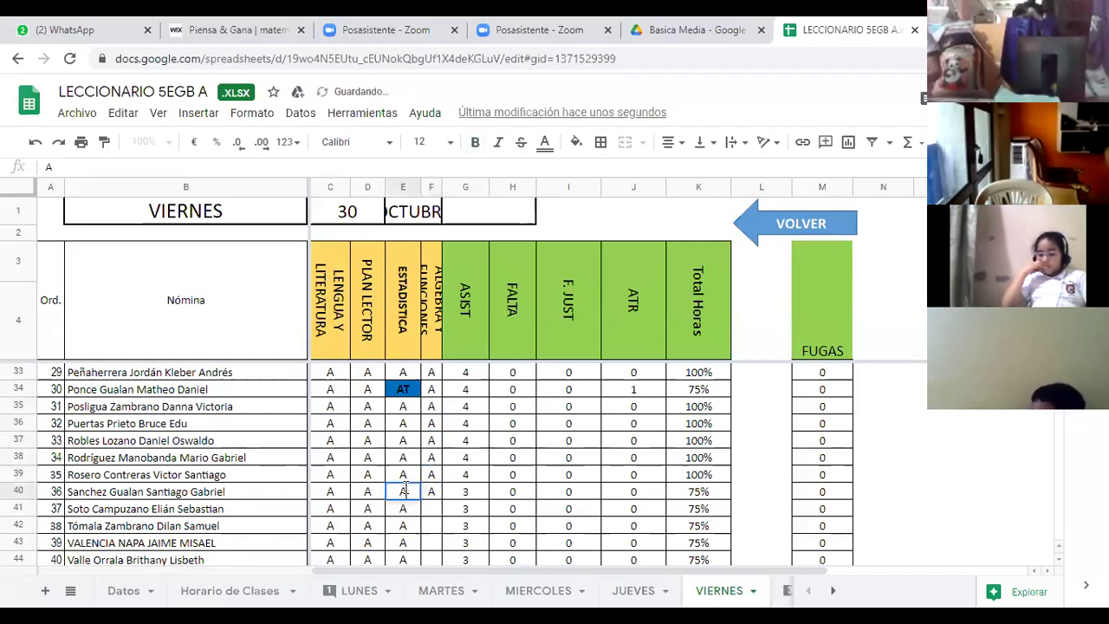
pyautogui.write('T')
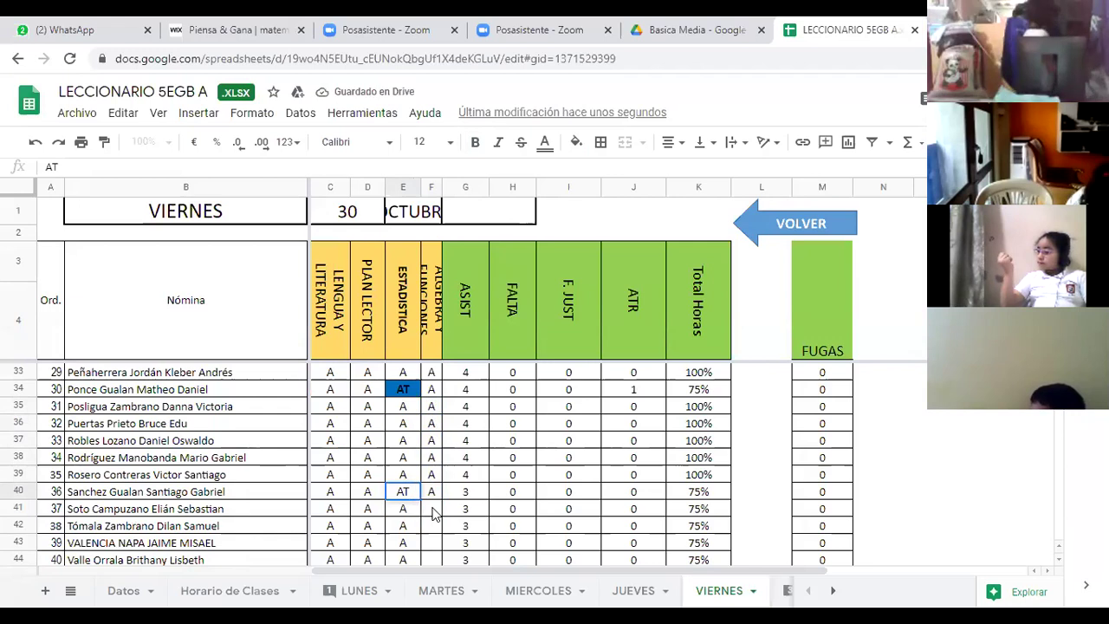
# Step: Enter A in the ALGEBRA Y FUNCIONES column for students 37 to 39 (F41:F43)
pyautogui.click(433, 511)
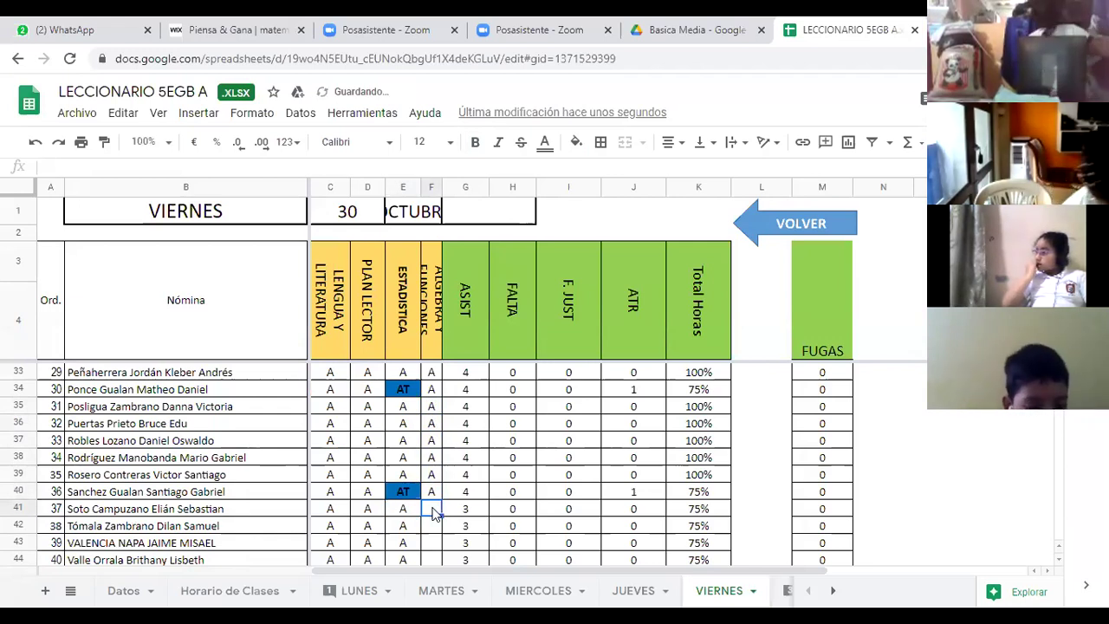
pyautogui.write('A')
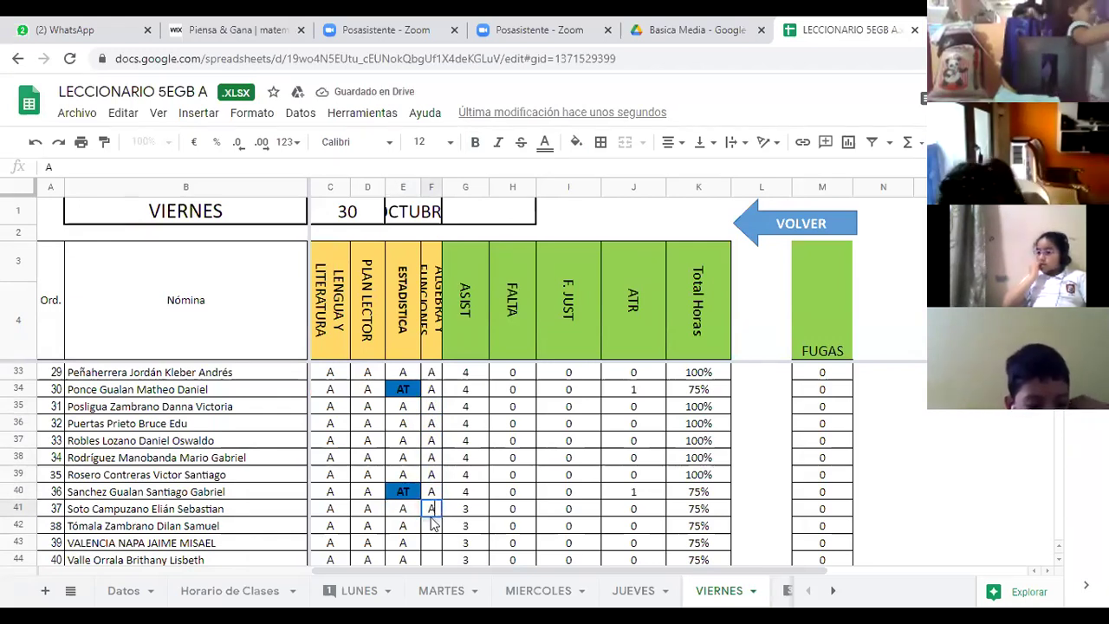
pyautogui.click(432, 526)
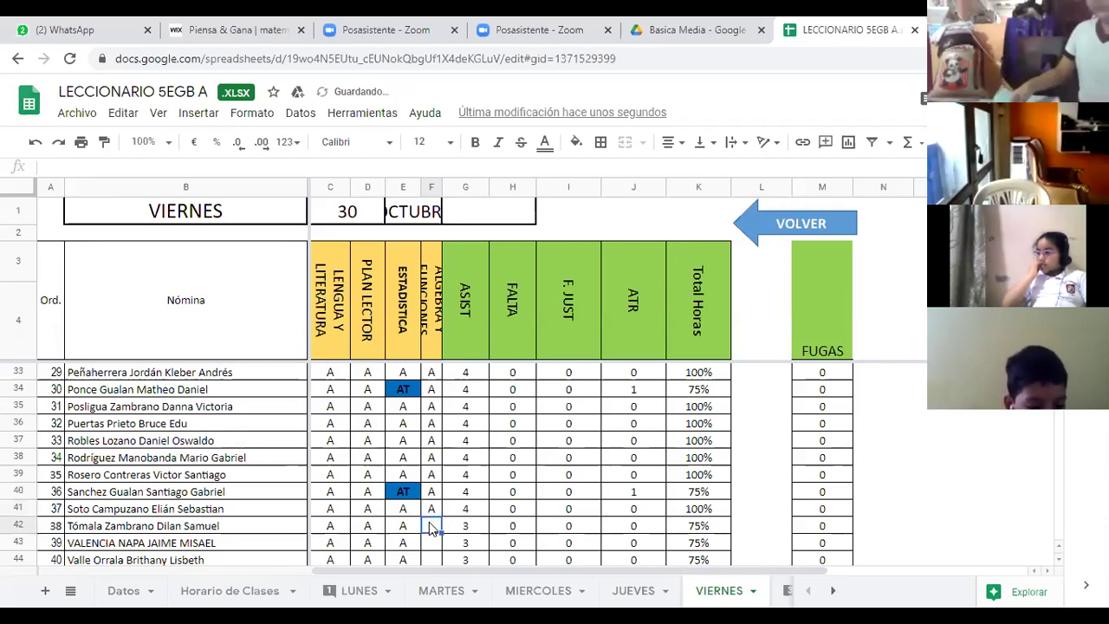
pyautogui.write('A')
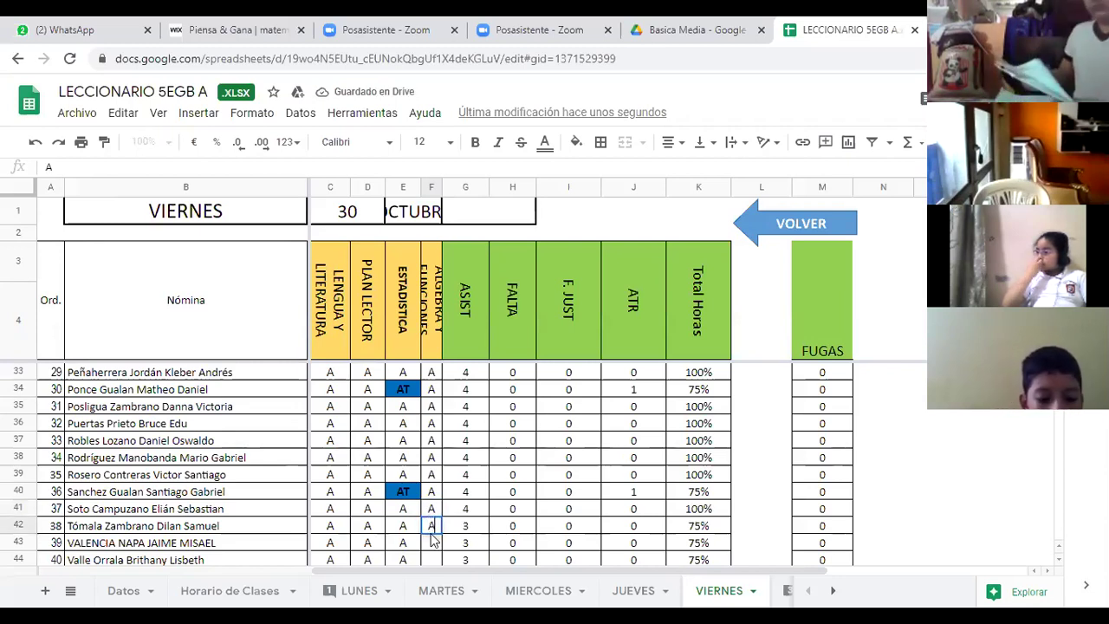
pyautogui.click(436, 544)
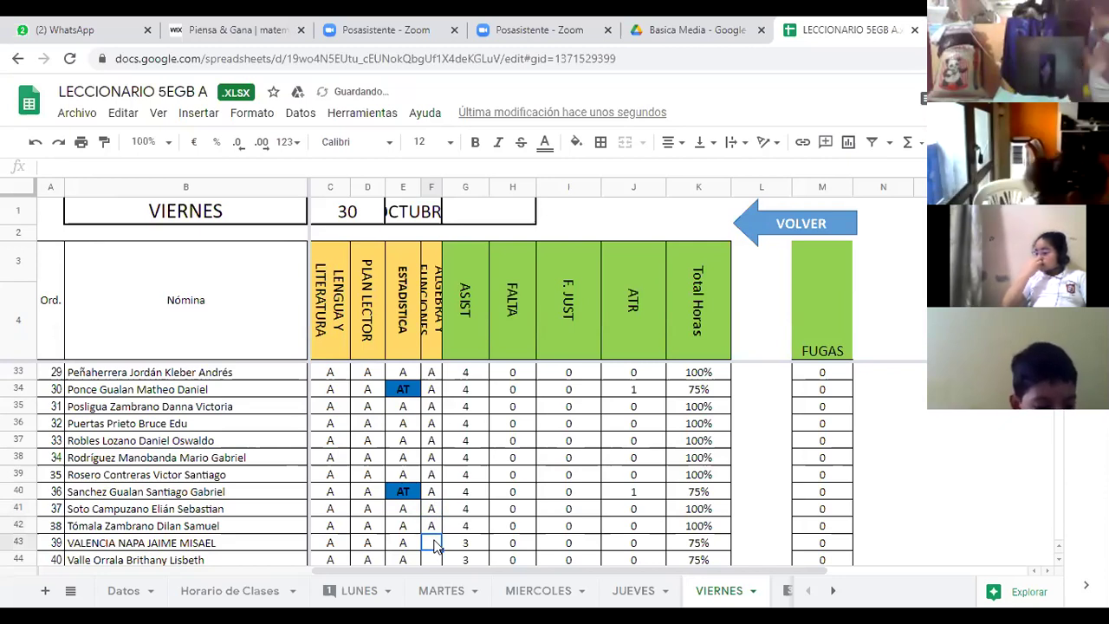
pyautogui.write('A')
# Step: Enter A in the ALGEBRA Y FUNCIONES column for students 40 to 42 (F44:F46)
pyautogui.scroll(-3, 462, 530)
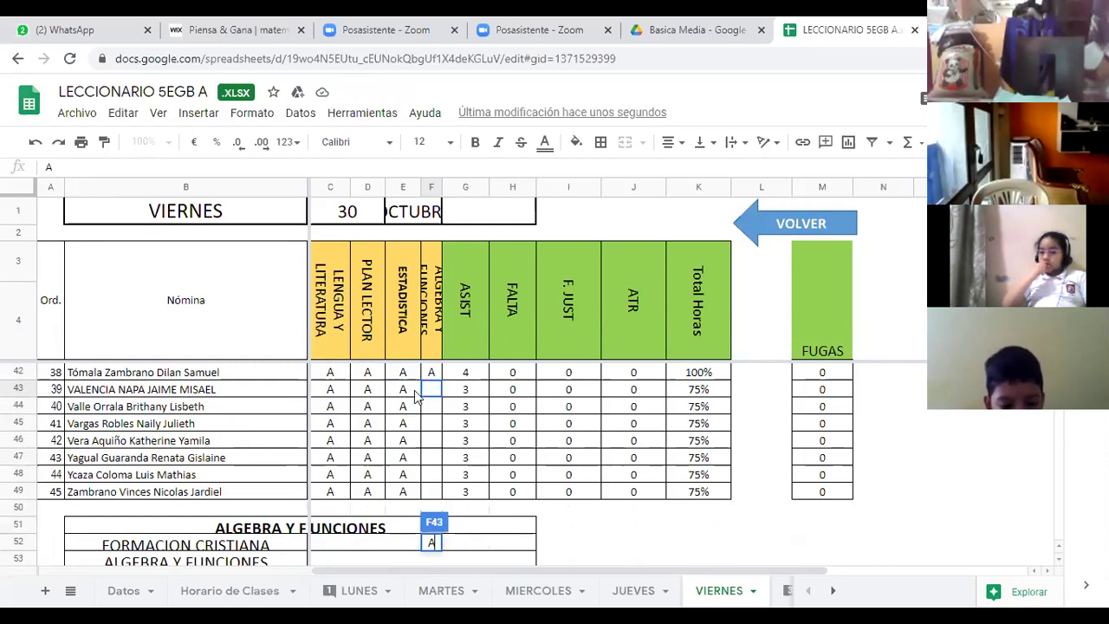
pyautogui.click(433, 406)
pyautogui.write('A')
pyautogui.click(436, 423)
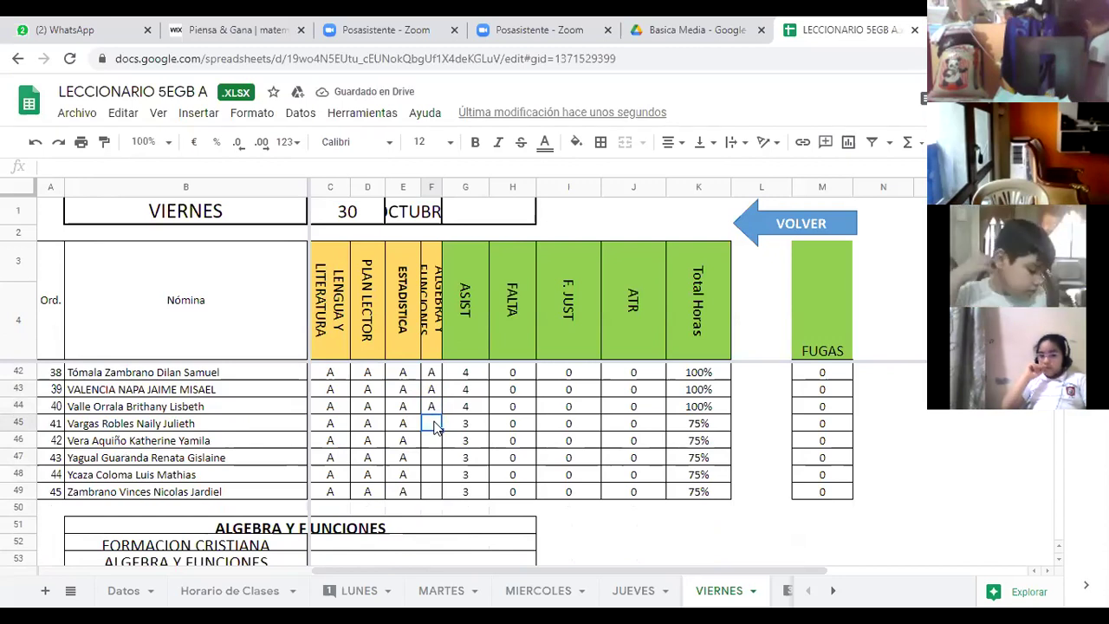
pyautogui.write('A')
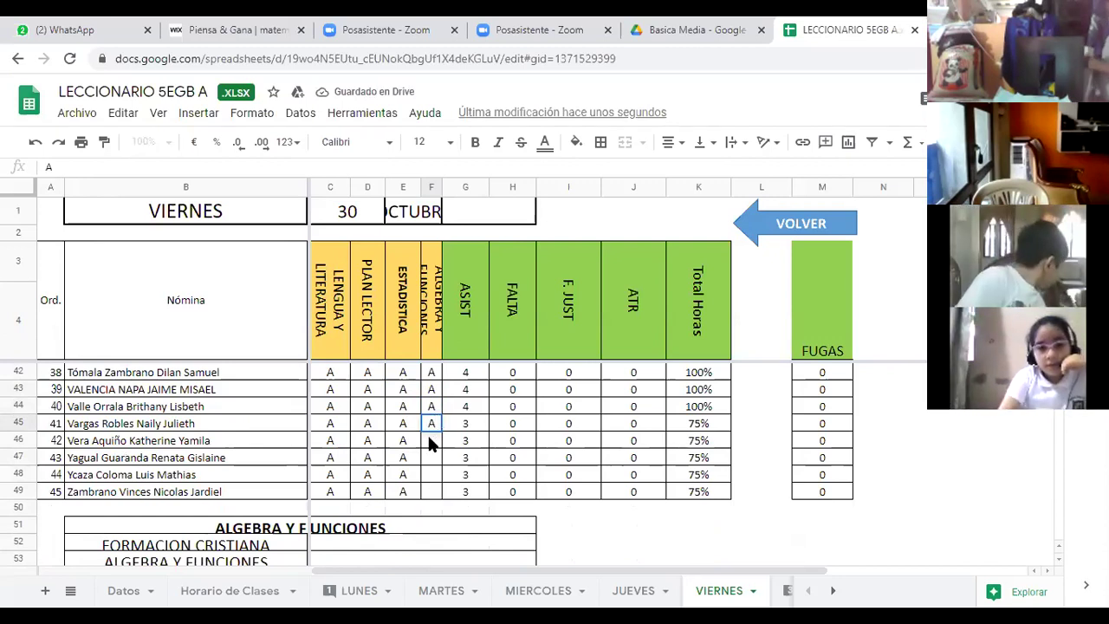
pyautogui.click(431, 442)
pyautogui.write('A')
# Step: Enter A in the ALGEBRA Y FUNCIONES column for students 43 to 45 (F47:F49)
pyautogui.click(429, 459)
pyautogui.write('A')
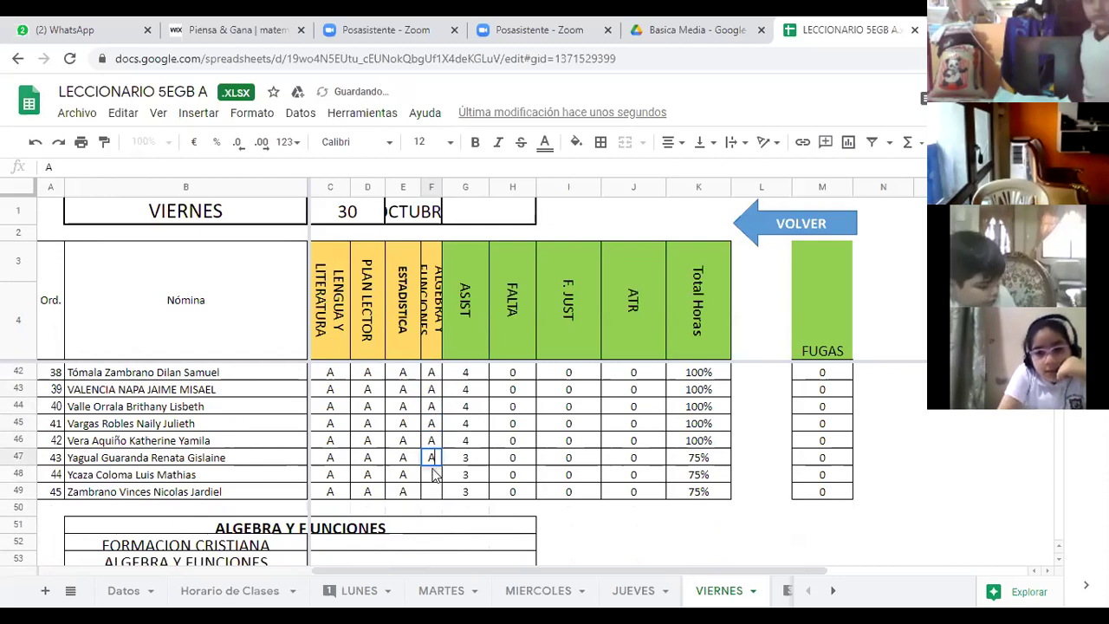
pyautogui.click(432, 475)
pyautogui.write('A')
pyautogui.click(431, 491)
pyautogui.write('A')
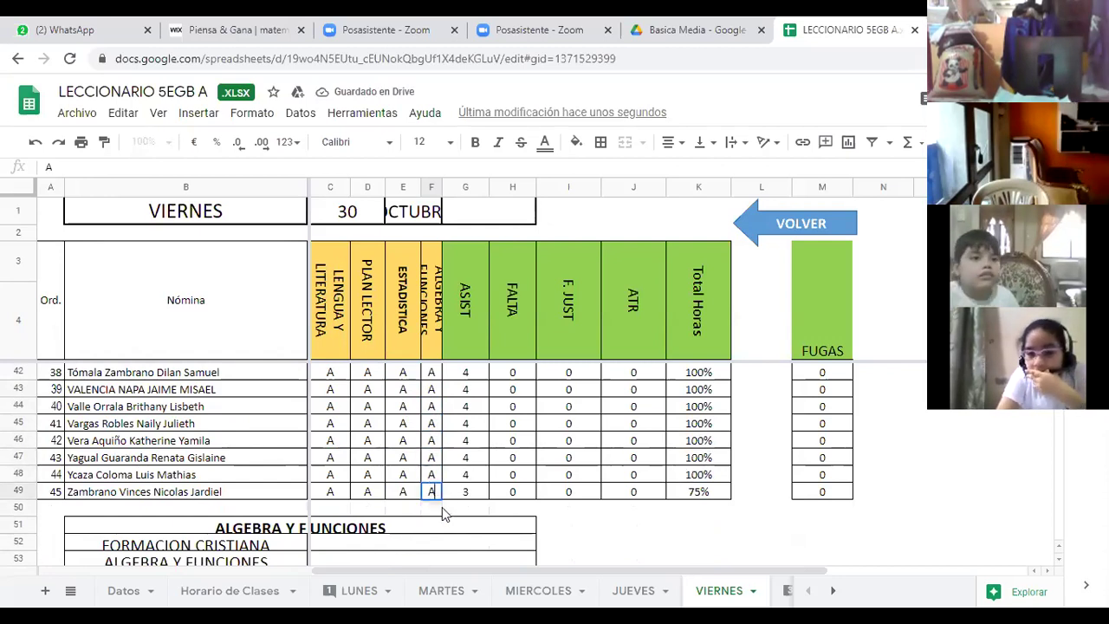
pyautogui.press('Return')
pyautogui.scroll(3, 462, 489)
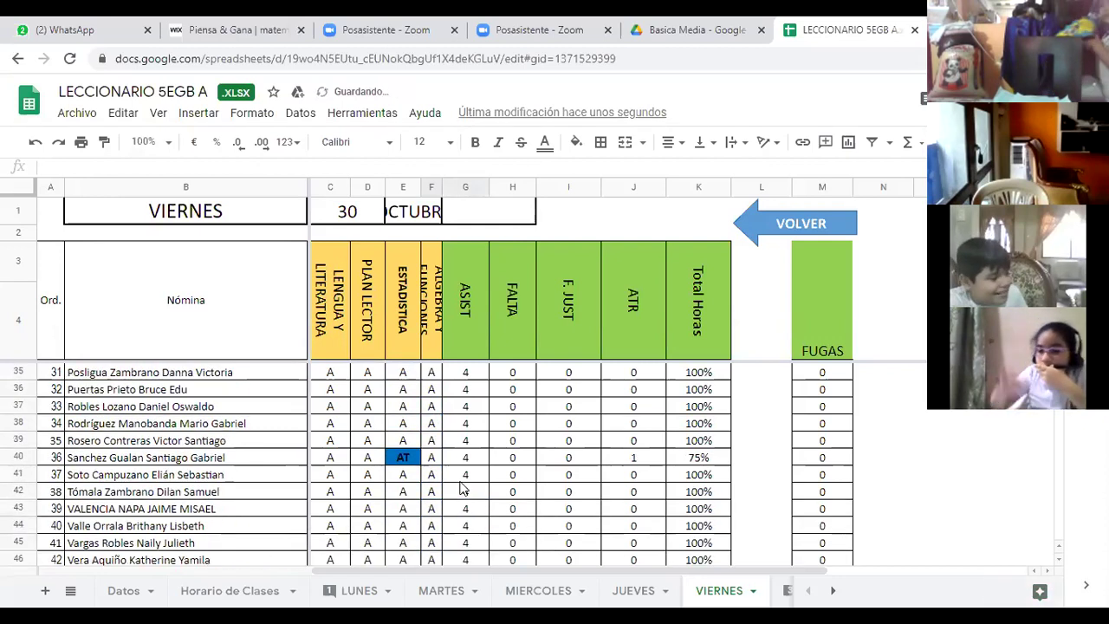
pyautogui.scroll(3, 461, 489)
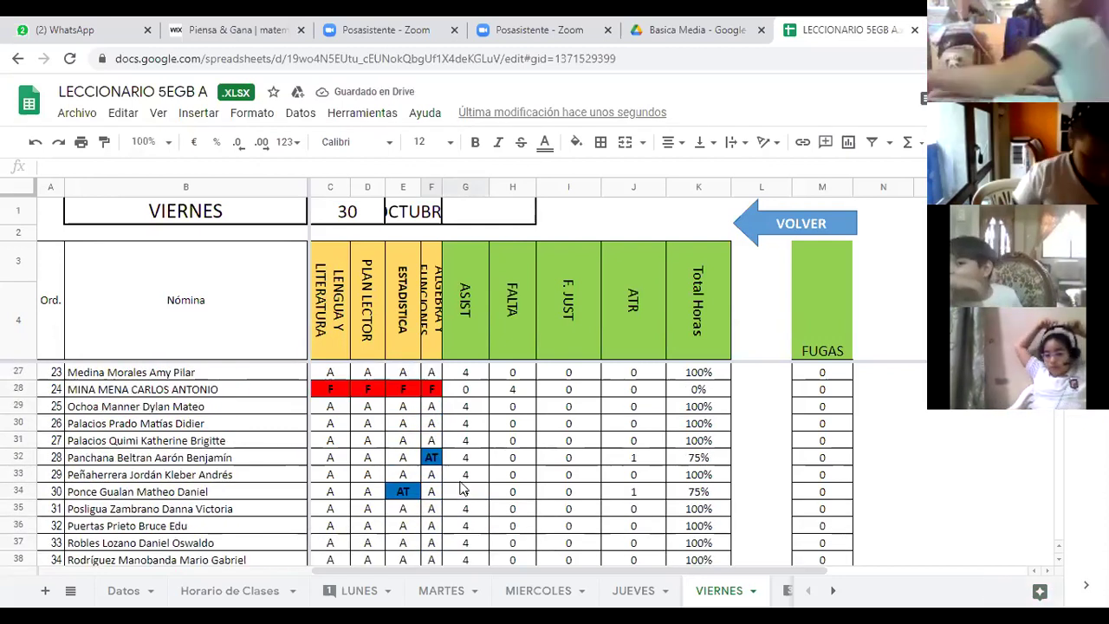
pyautogui.scroll(8, 462, 490)
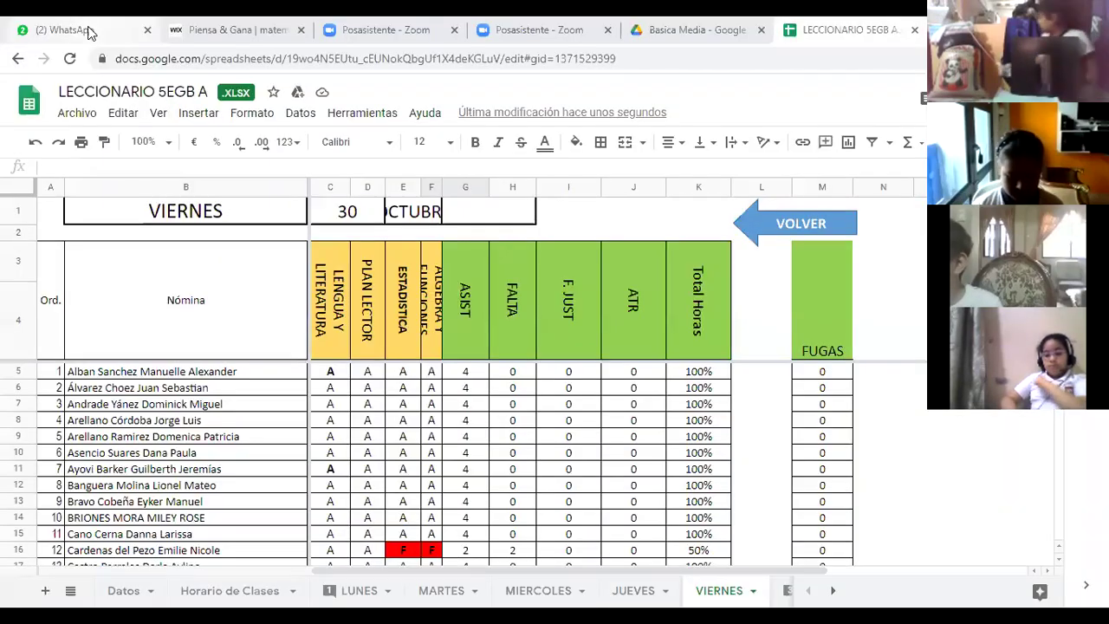
# Step: Switch to WhatsApp and copy the Piensa & Gana mathematics link from today's messages in the 5to "A" group chat
pyautogui.click(87, 30)
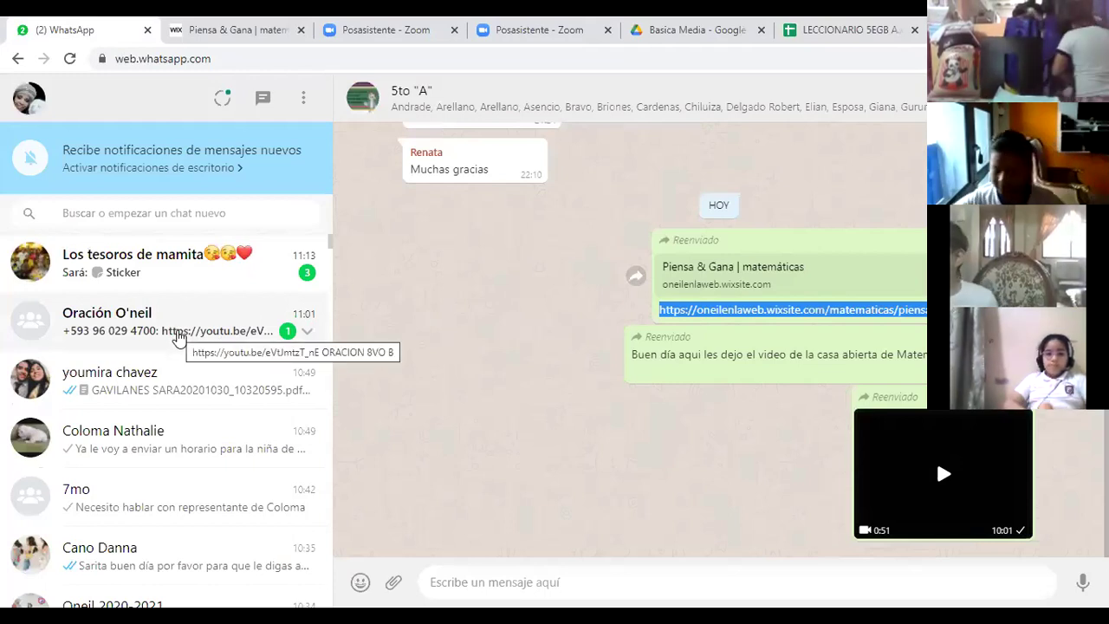
pyautogui.scroll(-2, 179, 336)
pyautogui.scroll(-4, 177, 337)
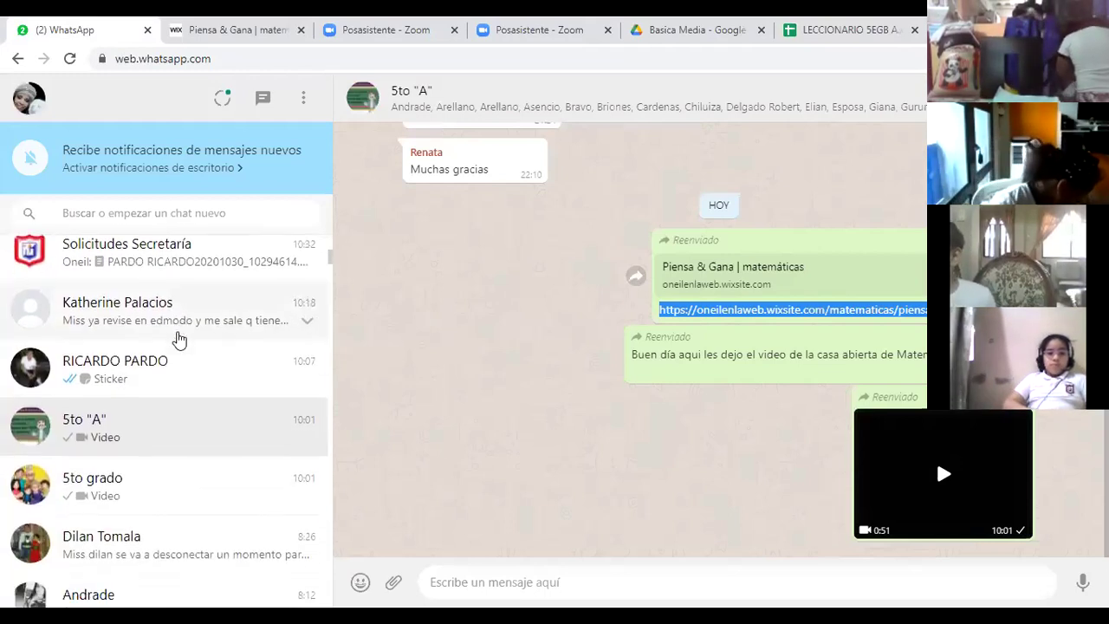
pyautogui.click(178, 372)
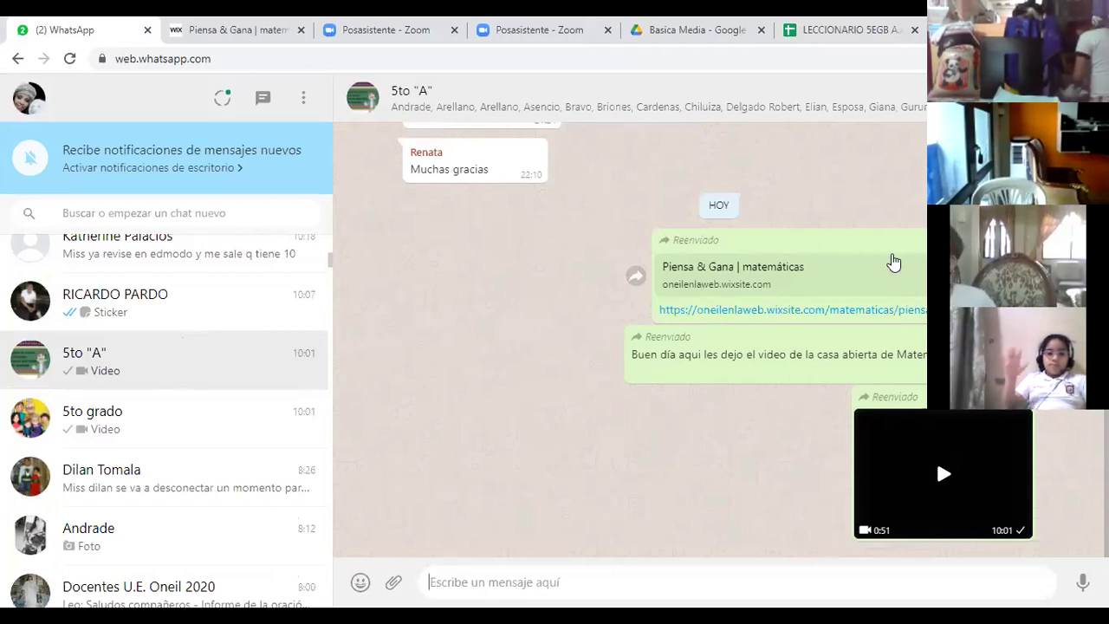
pyautogui.moveTo(908, 310); pyautogui.dragTo(650, 318)
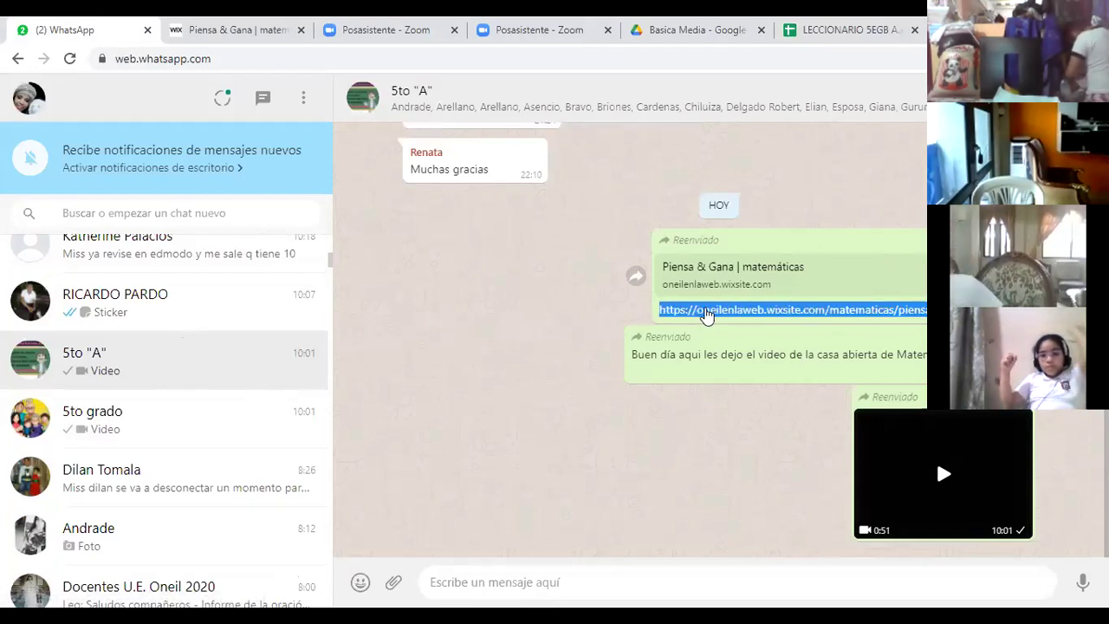
pyautogui.rightClick(706, 315)
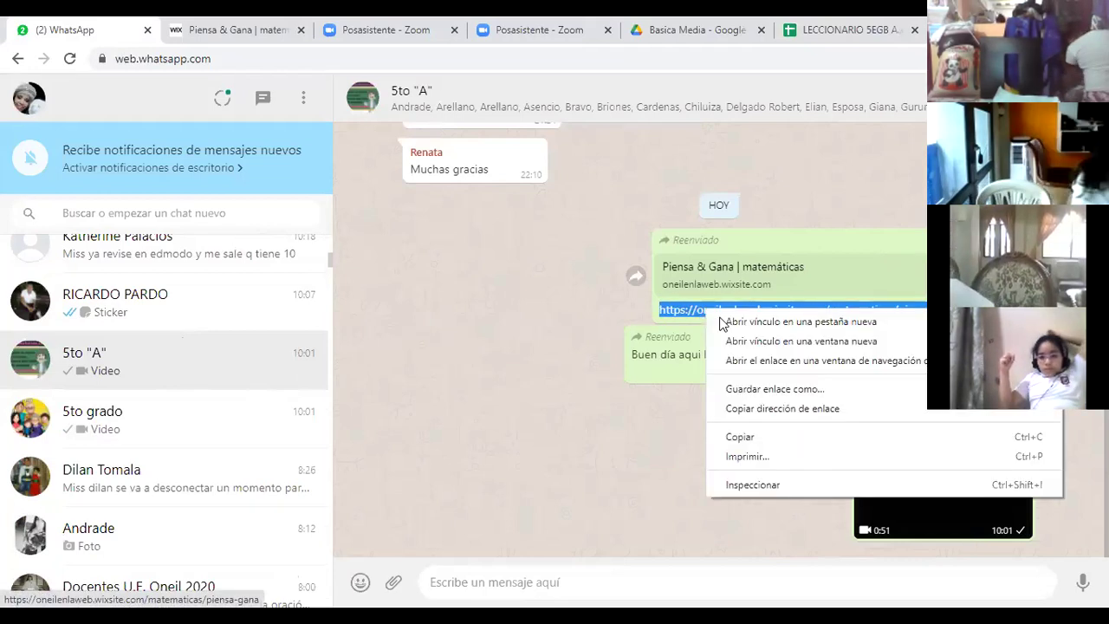
pyautogui.click(740, 439)
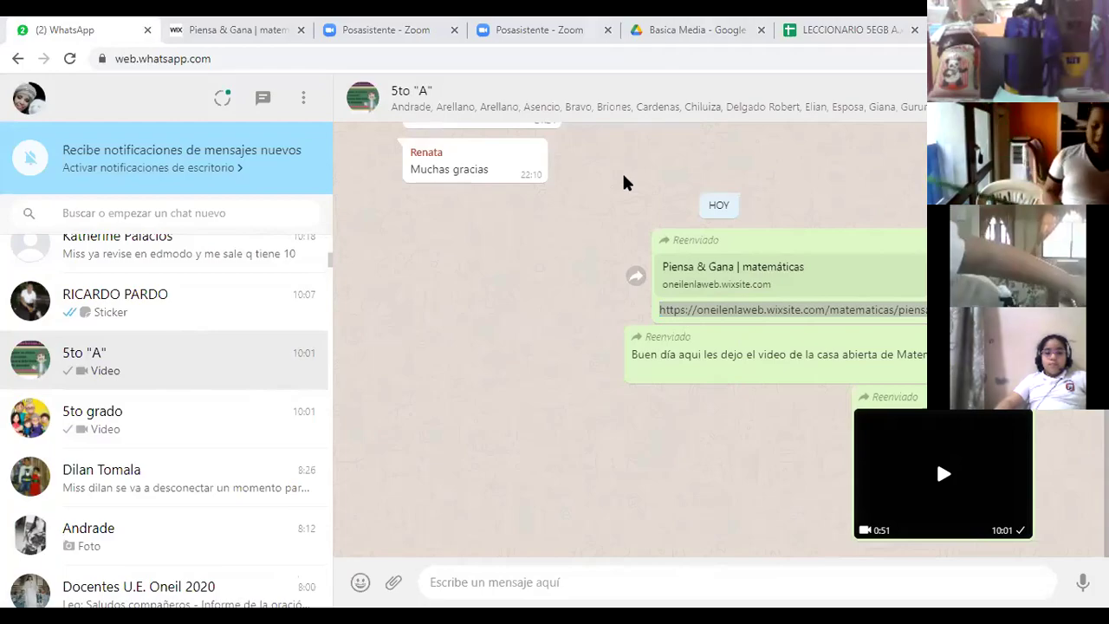
# Step: Stop sharing the screen in the Zoom meeting
pyautogui.hotkey('alt', 's')
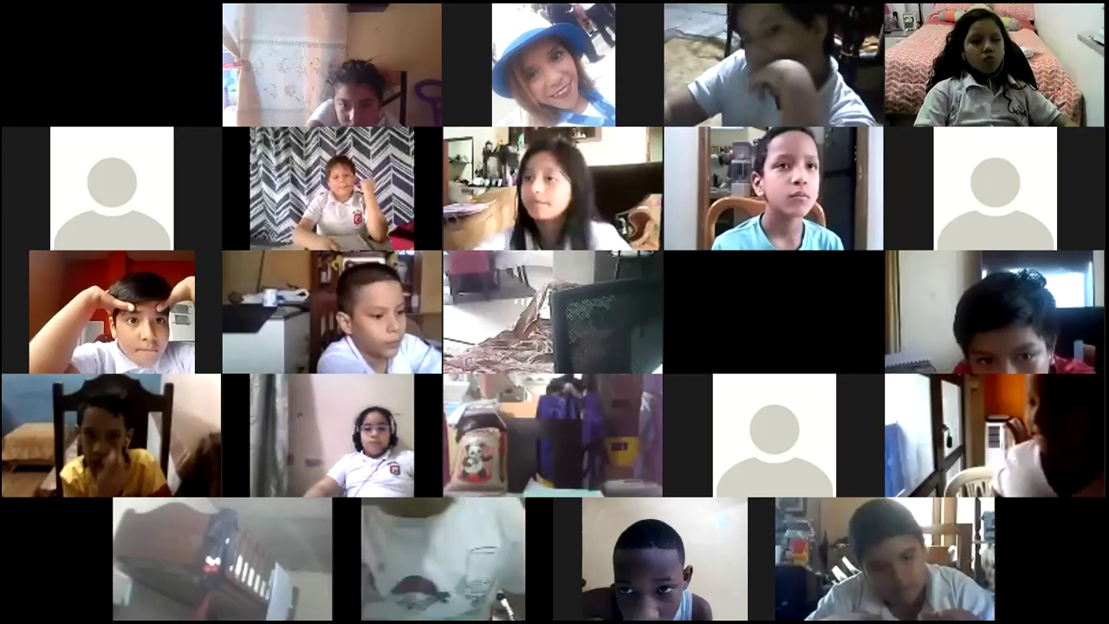